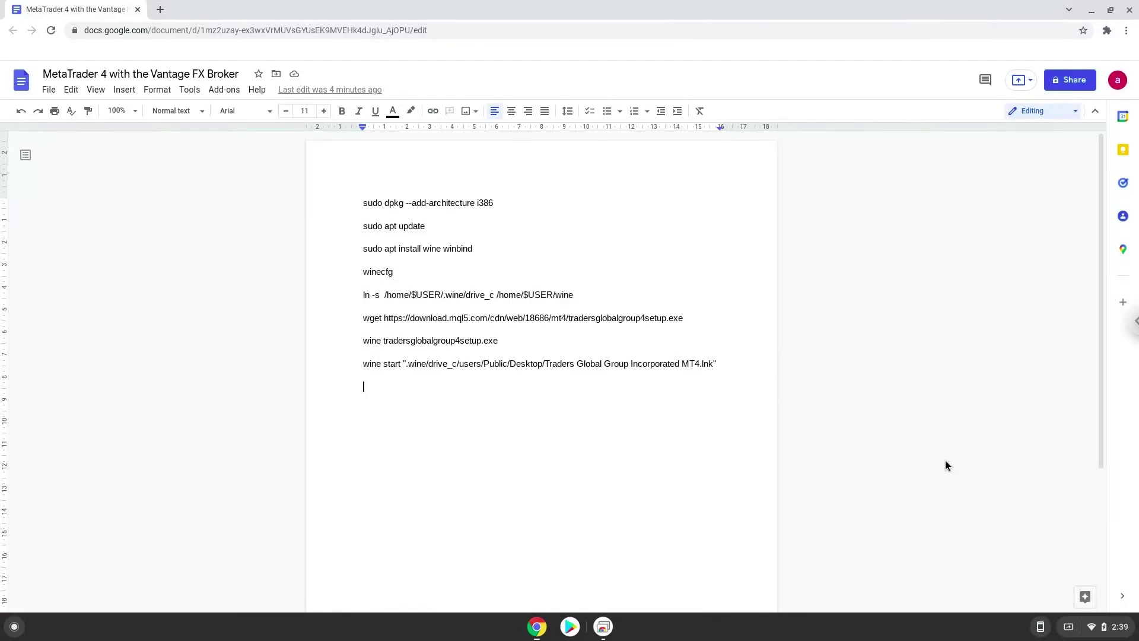
- Open the ChromeOS quick settings panel from the shelf's clock area
{"action": "left_click", "coordinate": [1095, 626]}
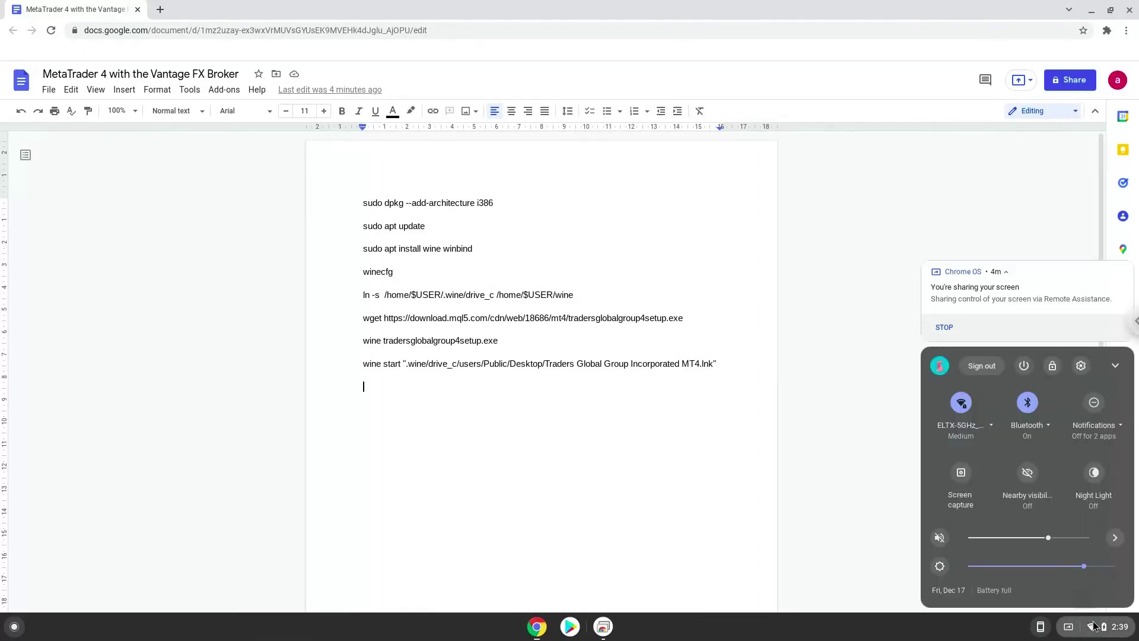
- Turn on Linux development environment under Settings > Advanced > Developers and proceed to username and disk size
{"action": "left_click", "coordinate": [1080, 365]}
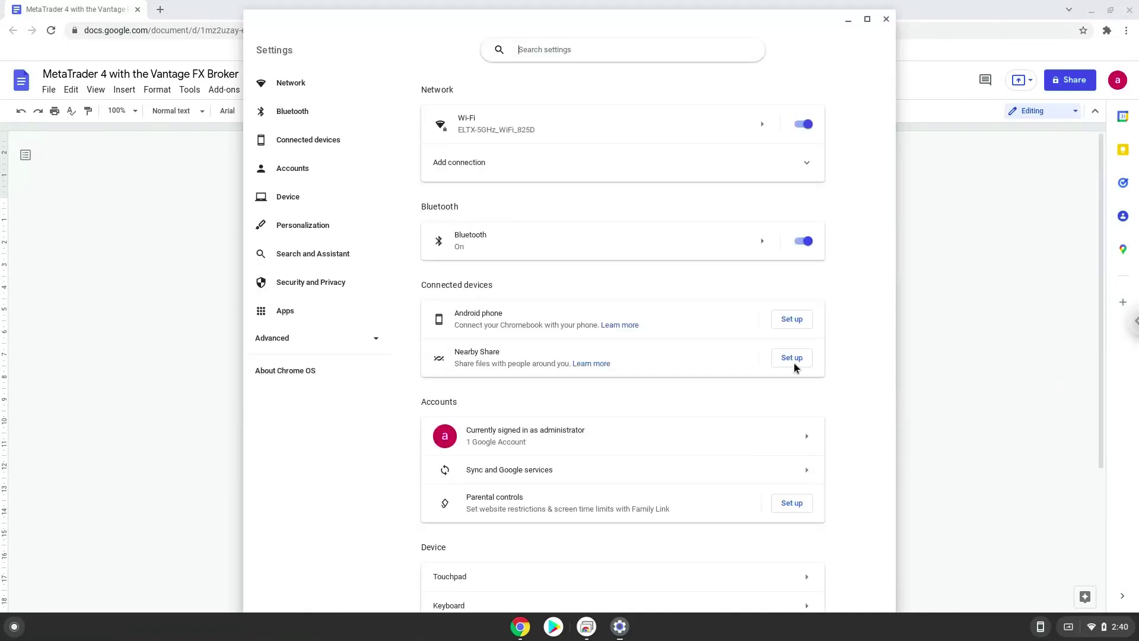
{"action": "left_click", "coordinate": [341, 338]}
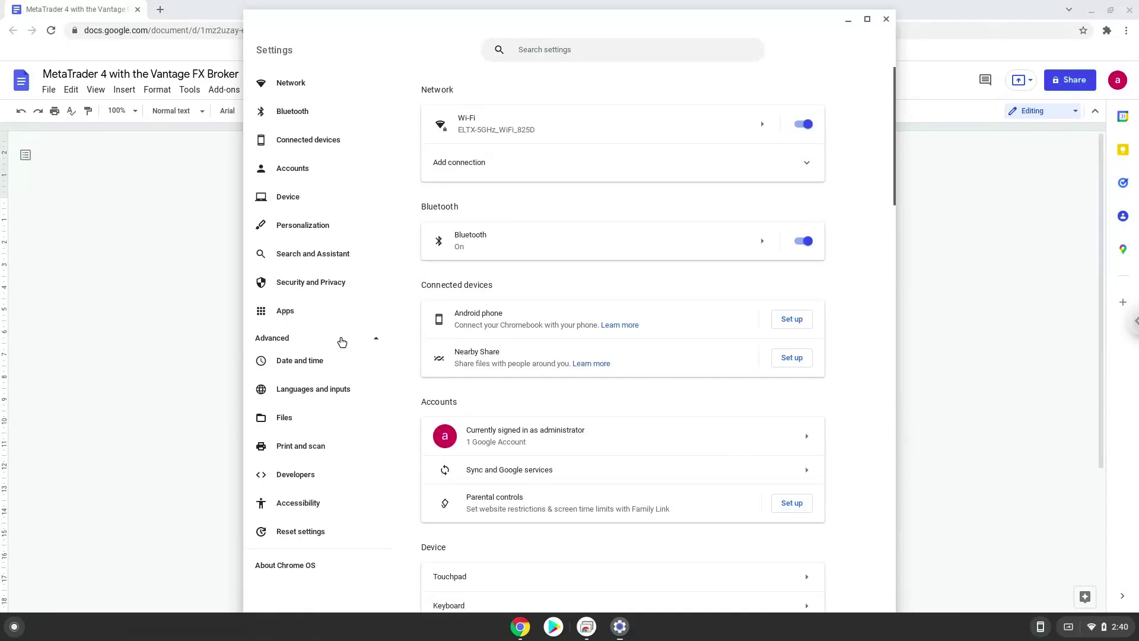
{"action": "left_click", "coordinate": [338, 478]}
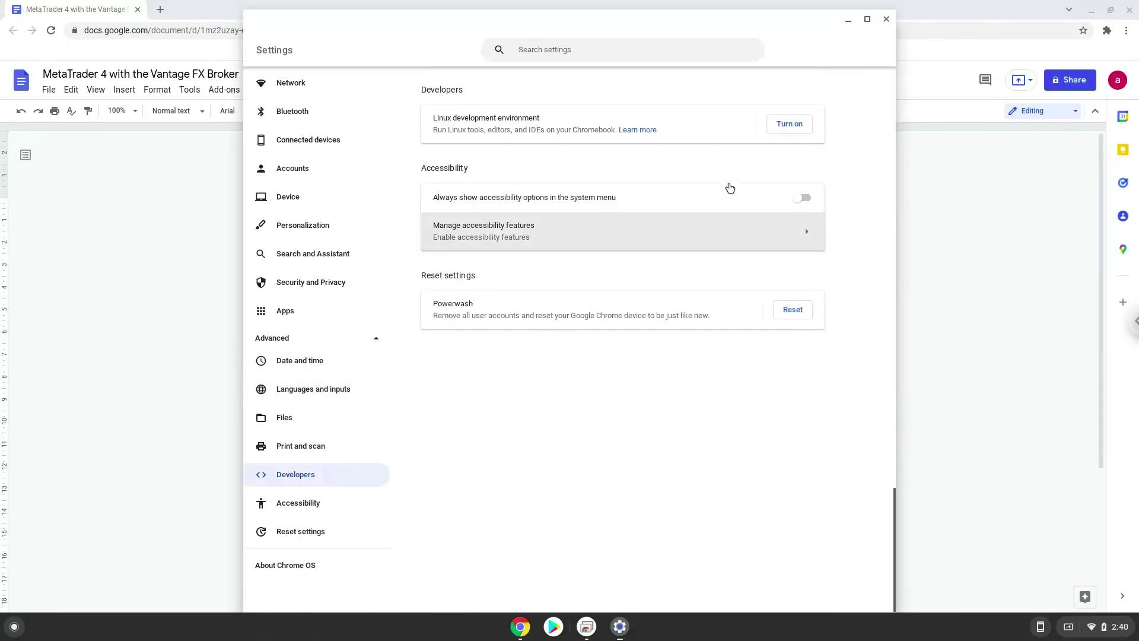
{"action": "left_click", "coordinate": [788, 123]}
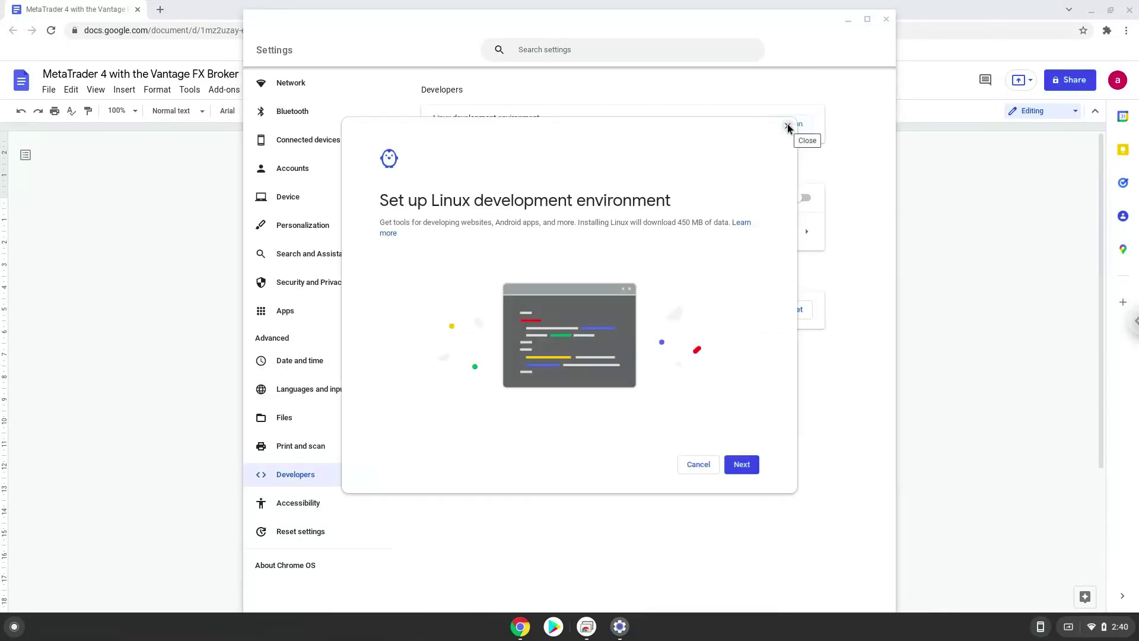
{"action": "left_click", "coordinate": [736, 466]}
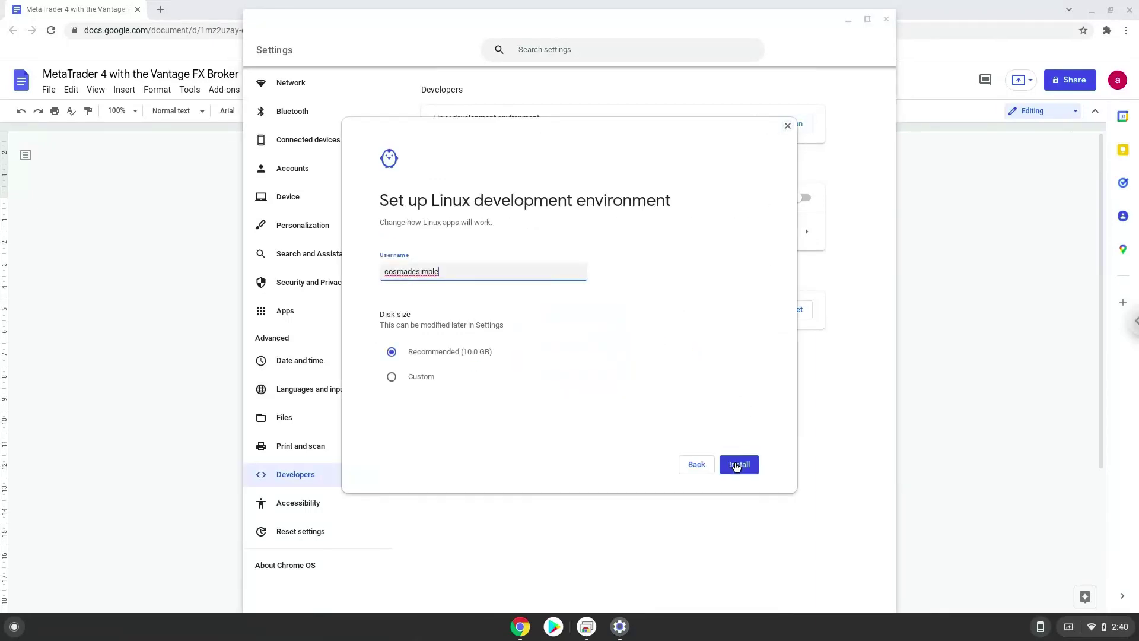
- Install Linux with the recommended 10.0 GB disk, then close the Terminal that opens
{"action": "left_click", "coordinate": [737, 465]}
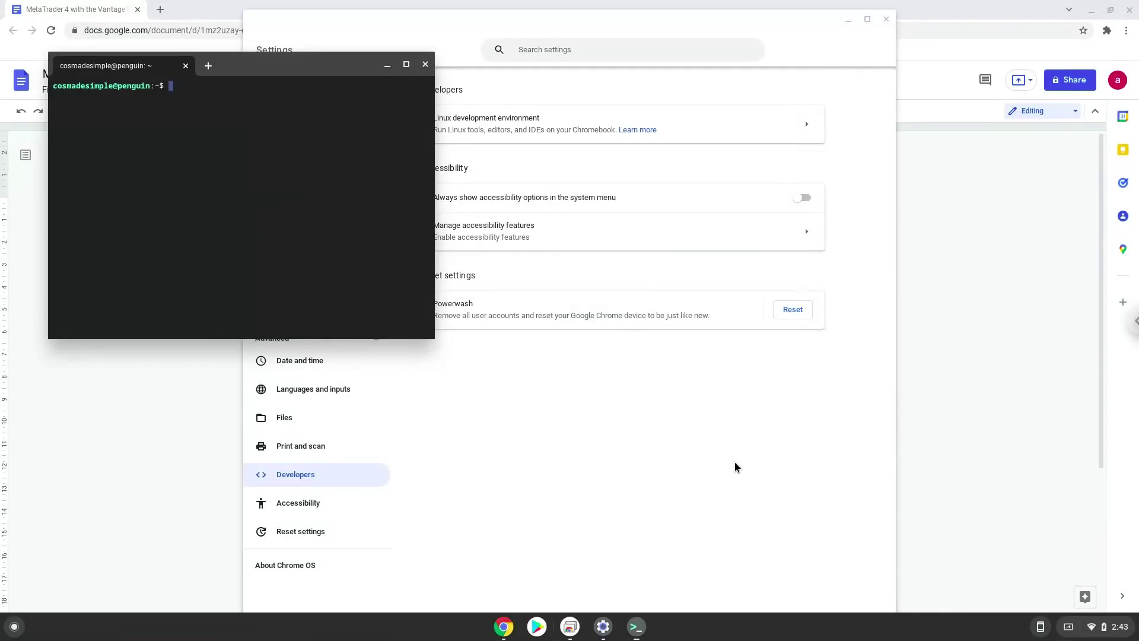
{"action": "left_click", "coordinate": [425, 64]}
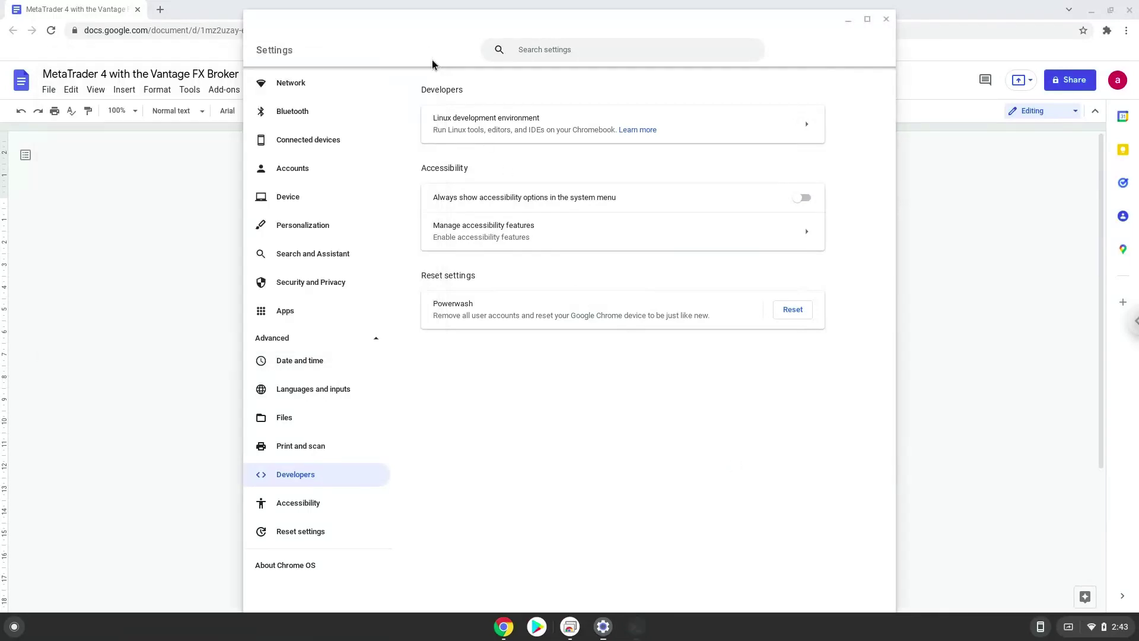
- Close Settings and copy 'sudo dpkg --add-architecture i386' from the doc
{"action": "left_click", "coordinate": [884, 20]}
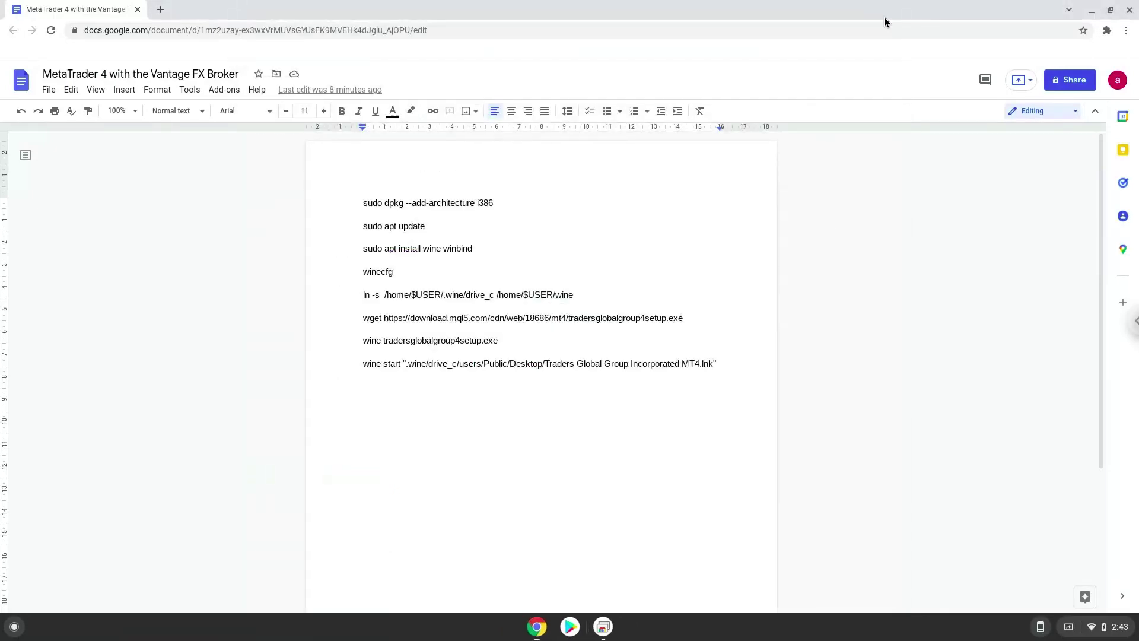
{"action": "triple_click", "coordinate": [463, 203]}
{"action": "right_click", "coordinate": [463, 202]}
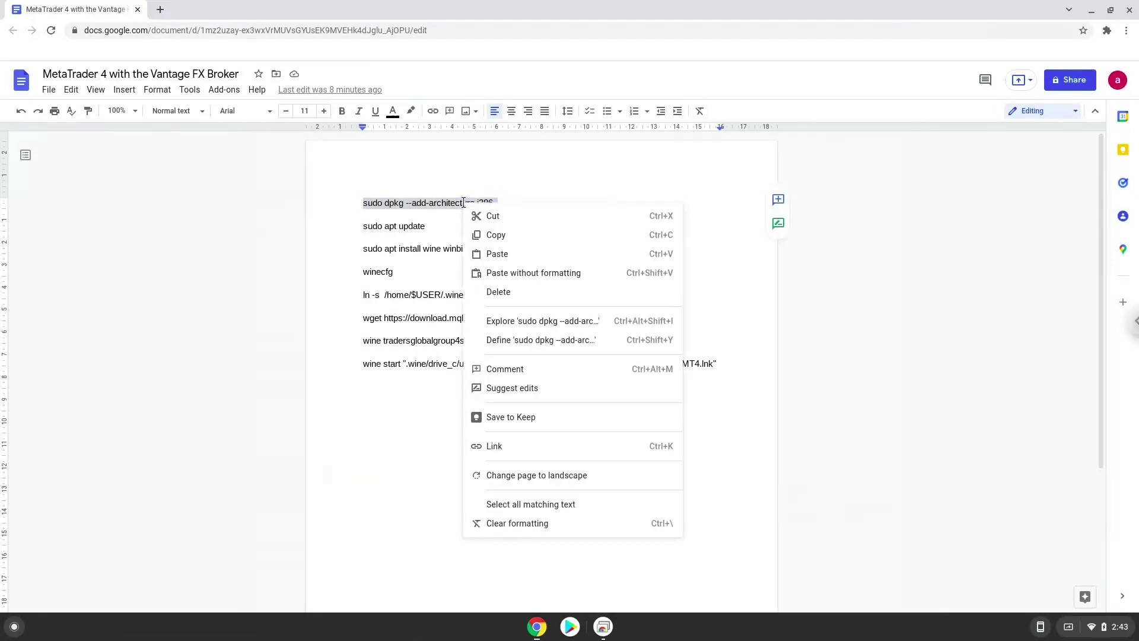
{"action": "left_click", "coordinate": [493, 235]}
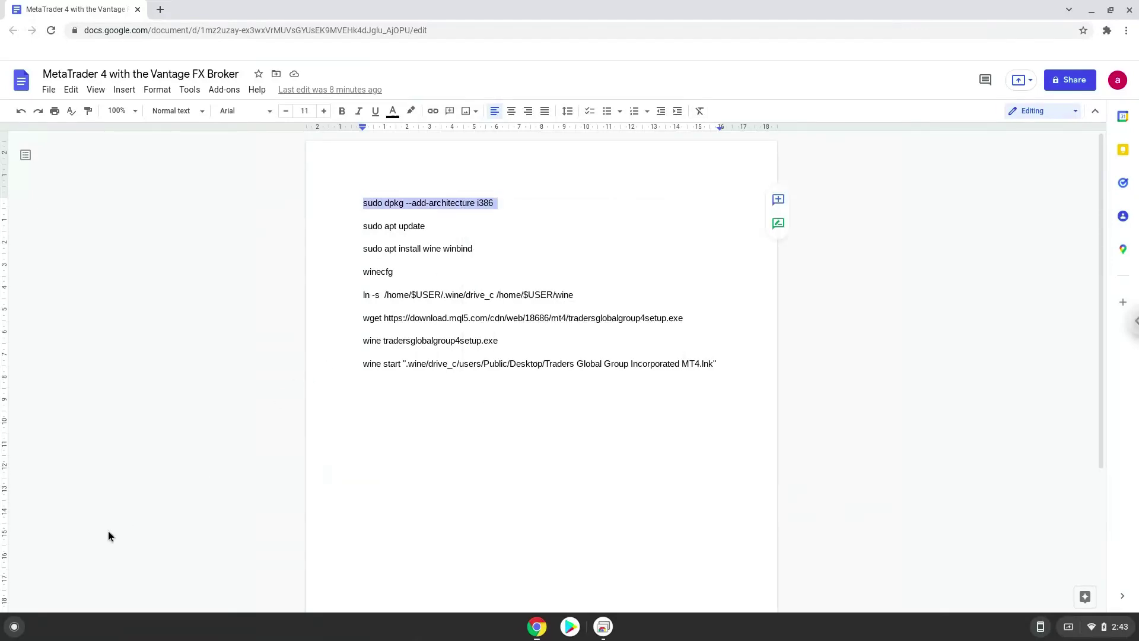
- Launch the Terminal app by searching 'ter' in the launcher
{"action": "left_click", "coordinate": [5, 626]}
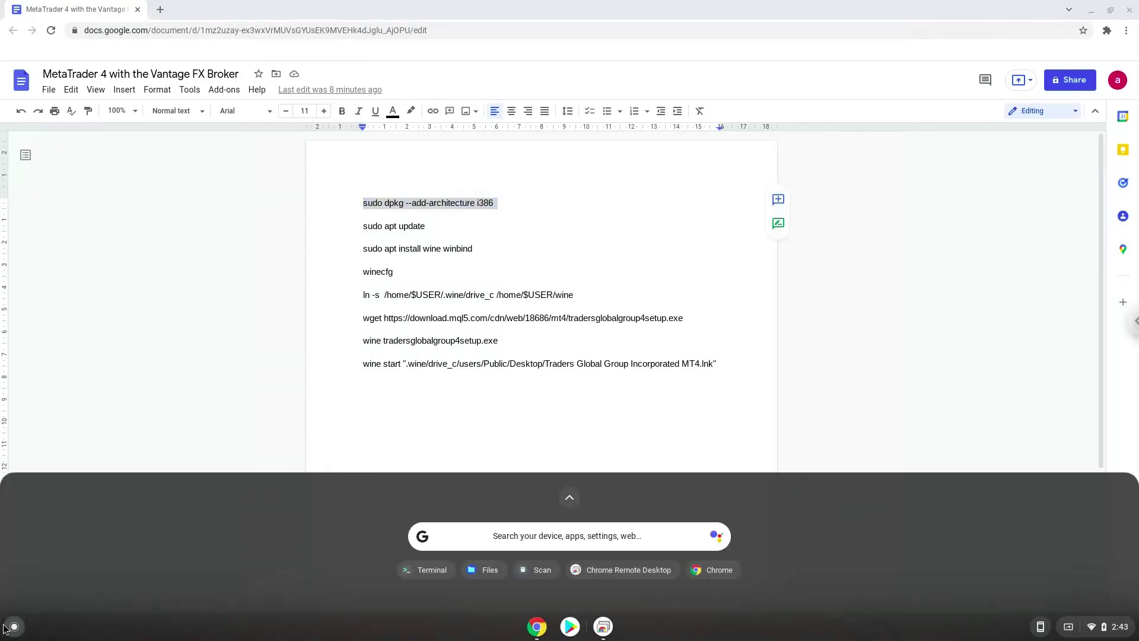
{"action": "type", "text": "t"}
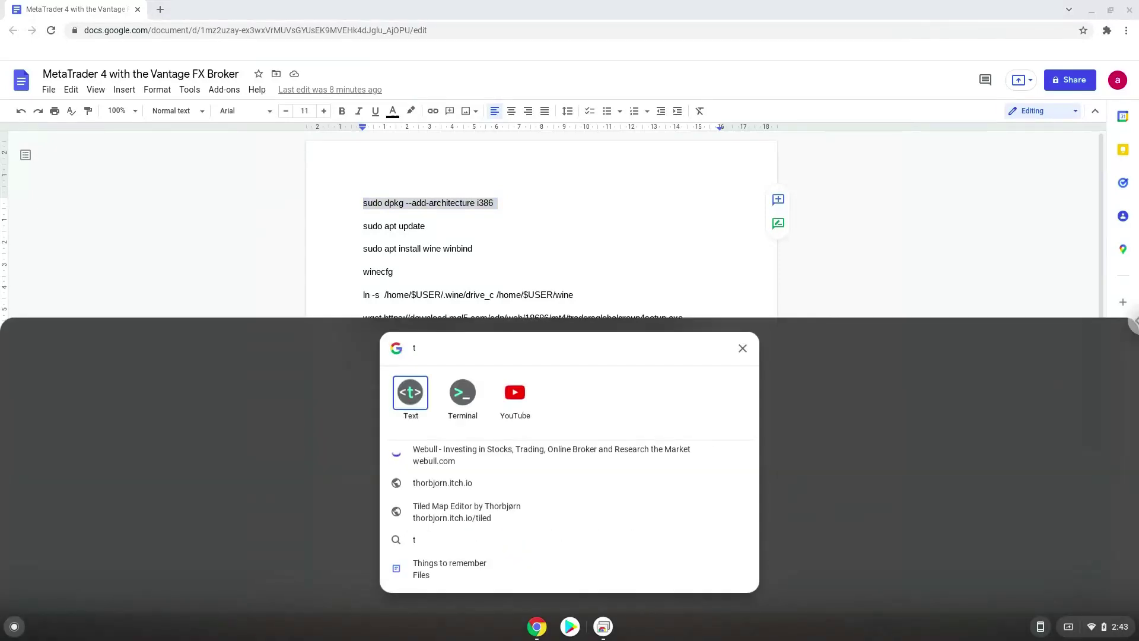
{"action": "type", "text": "er"}
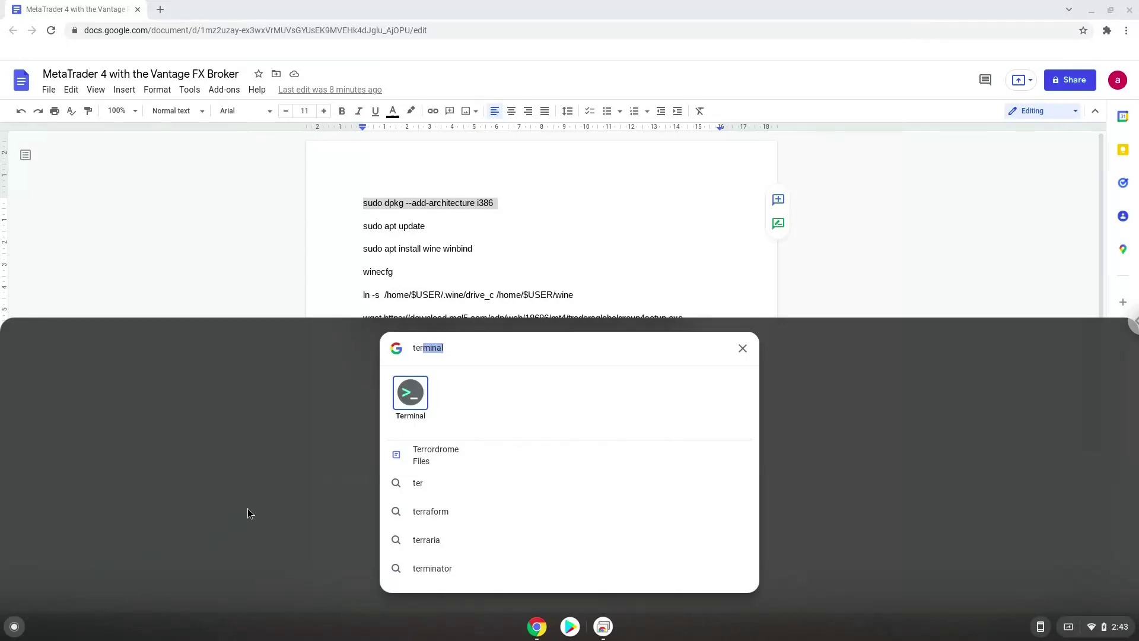
{"action": "left_click", "coordinate": [410, 393]}
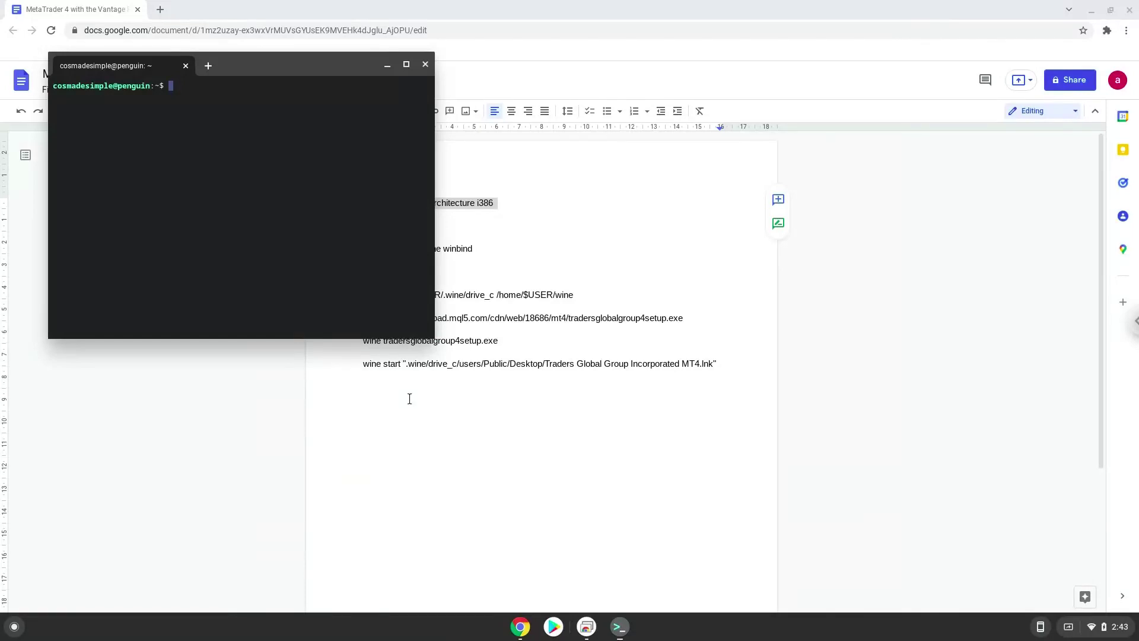
- Maximize Terminal and run the pasted sudo dpkg --add-architecture i386 command
{"action": "double_click", "coordinate": [304, 66]}
{"action": "key", "text": "ctrl+shift+v"}
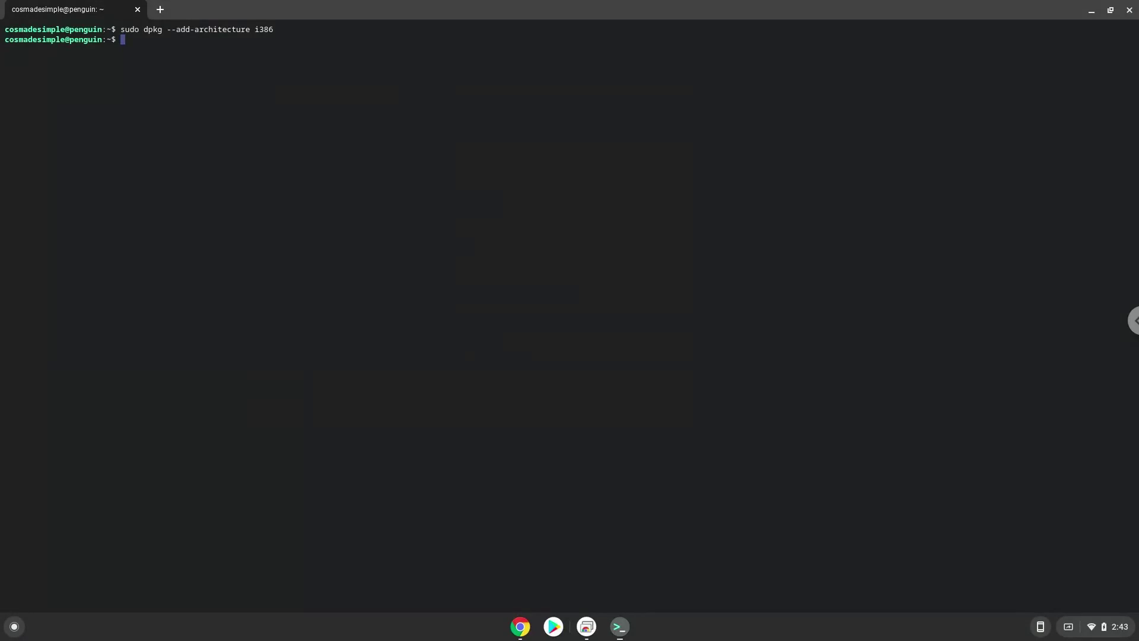
{"action": "left_click", "coordinate": [520, 626]}
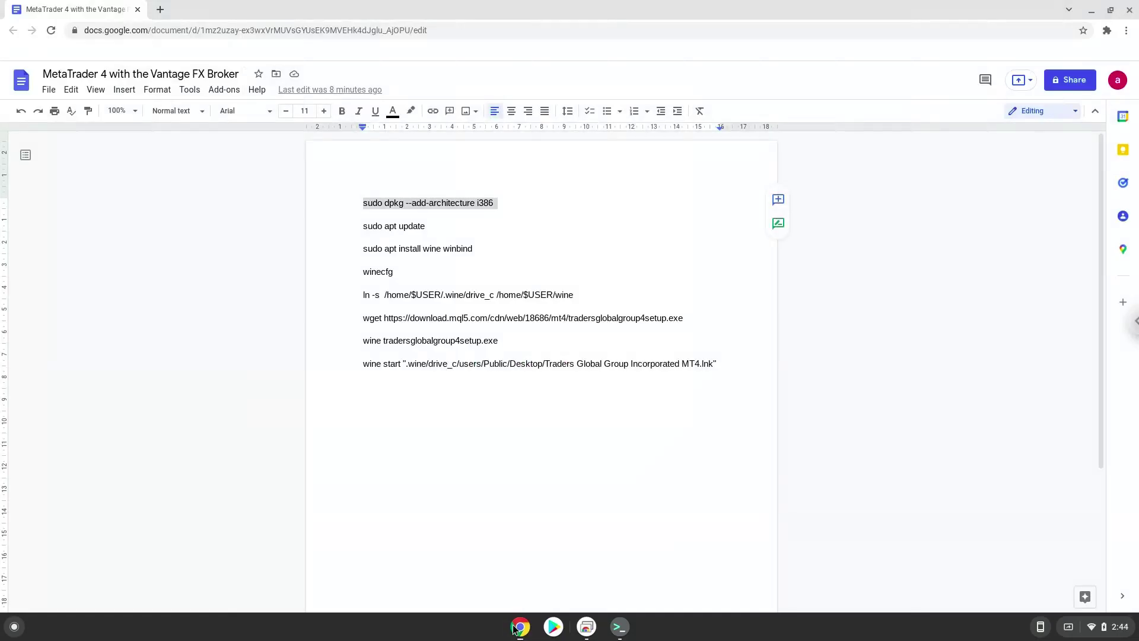
- Copy 'sudo apt update' from the doc and run it in Terminal
{"action": "triple_click", "coordinate": [386, 226]}
{"action": "right_click", "coordinate": [386, 226]}
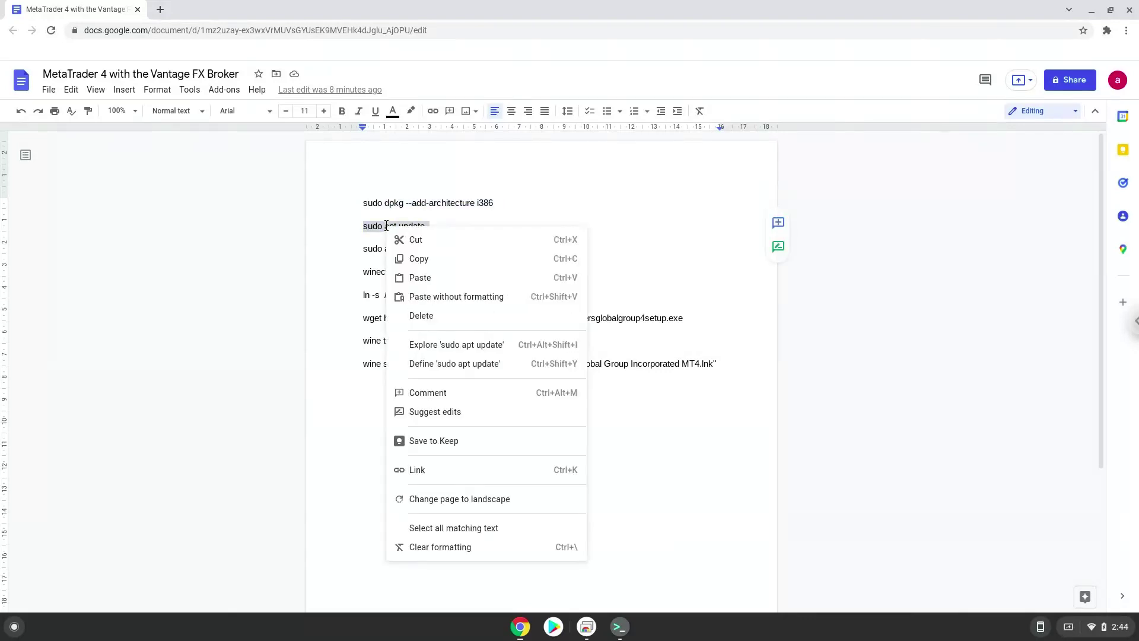
{"action": "left_click", "coordinate": [403, 257]}
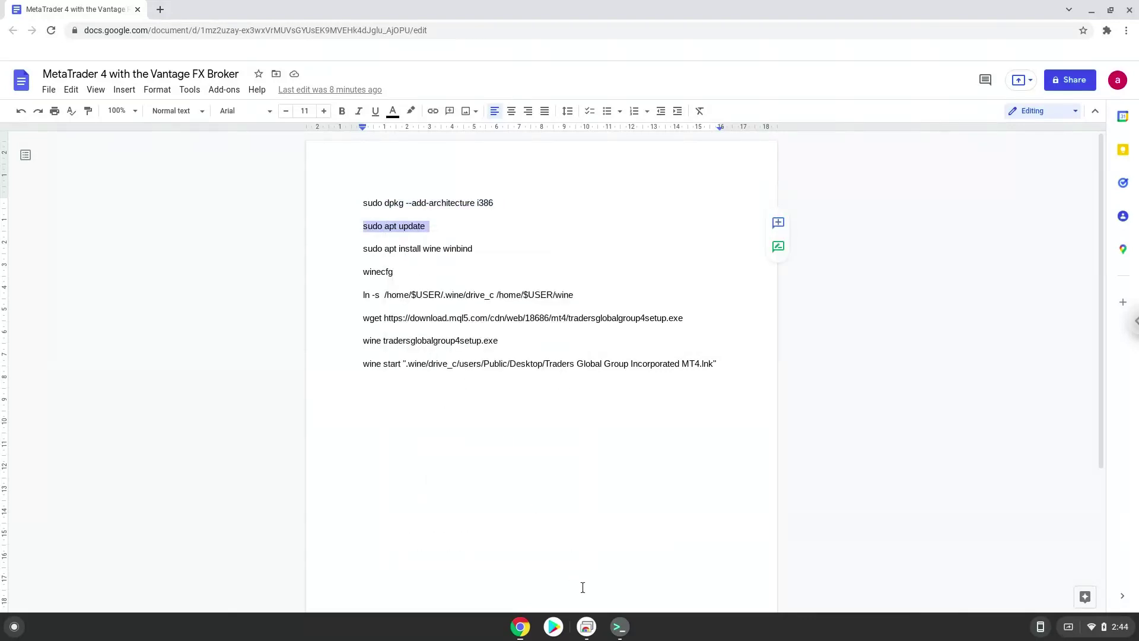
{"action": "left_click", "coordinate": [616, 629]}
{"action": "key", "text": "ctrl+shift+v"}
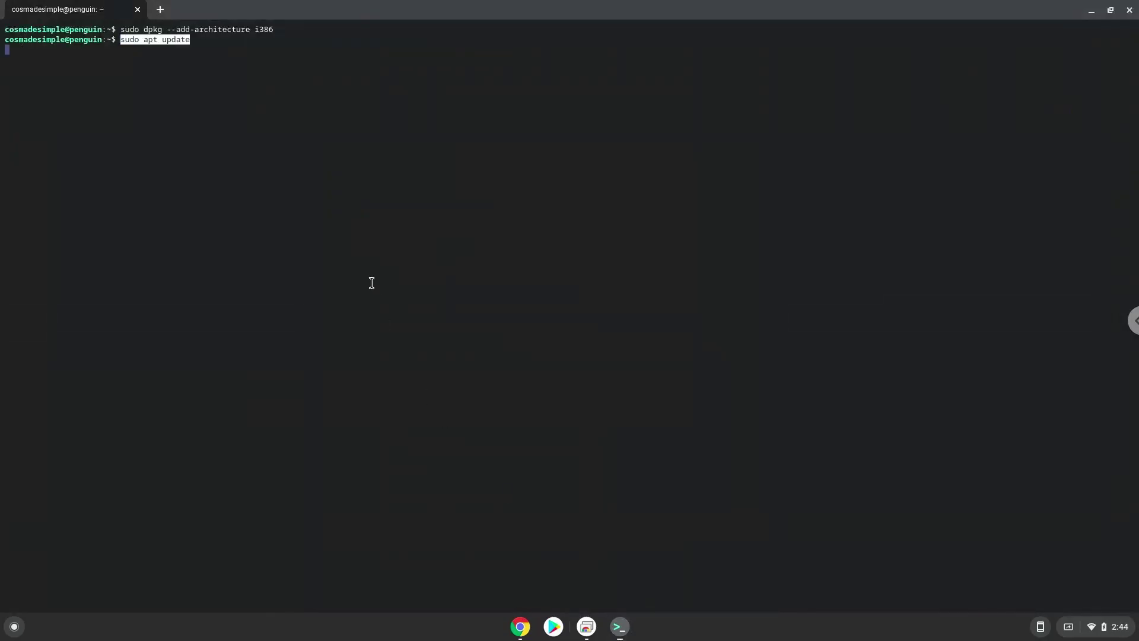
{"action": "key", "text": "Return"}
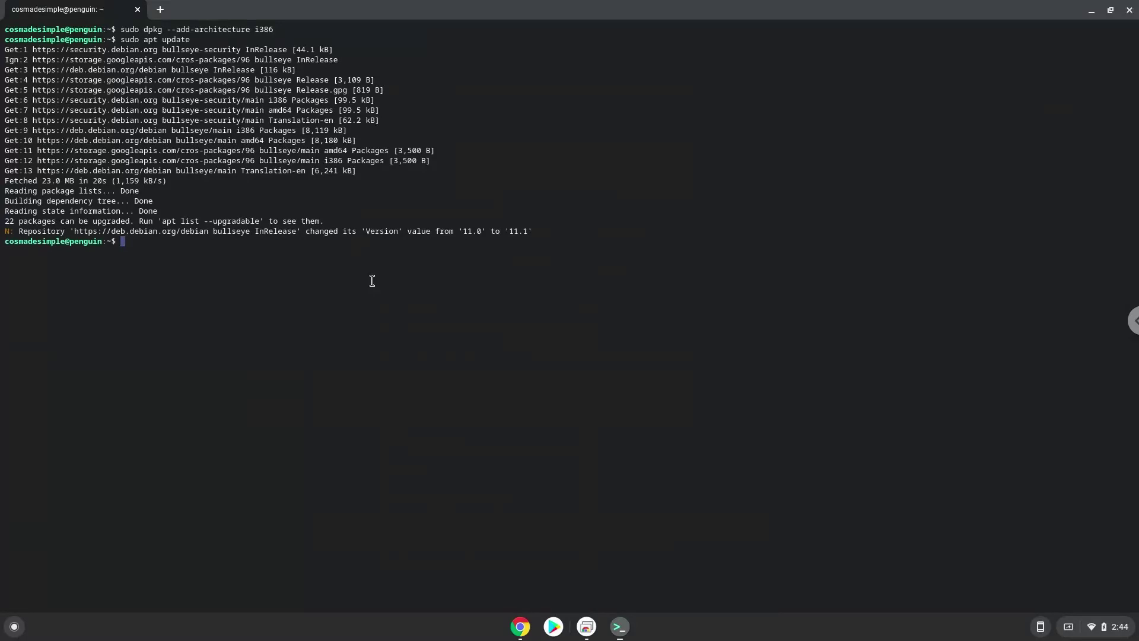
{"action": "left_click", "coordinate": [526, 626]}
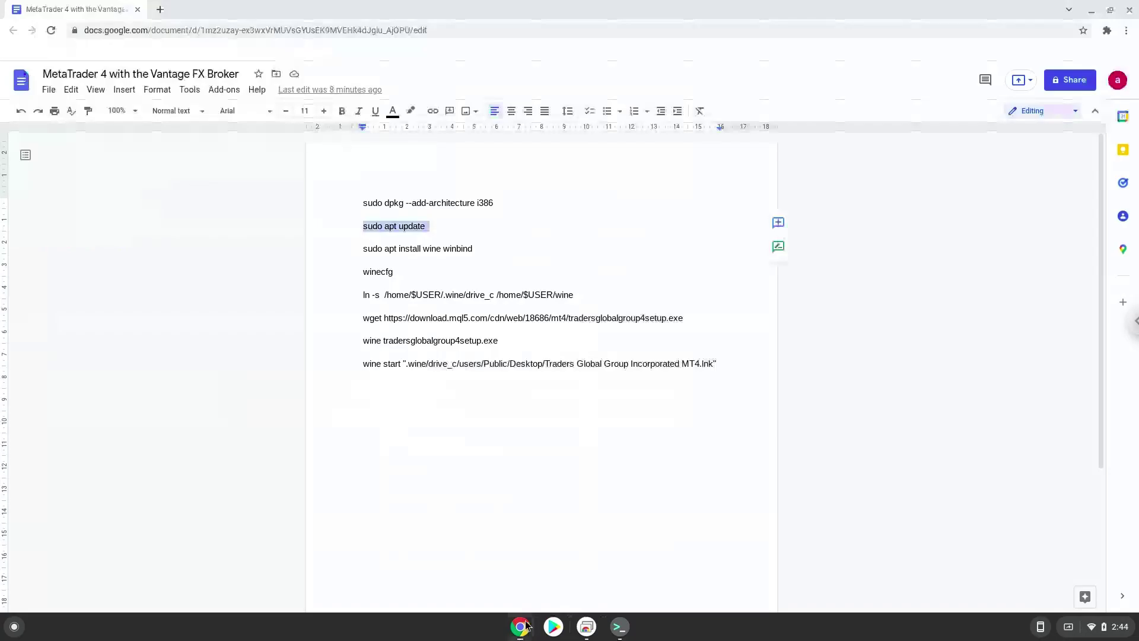
- Copy and run 'sudo apt install wine winbind' in Terminal, confirming the 344-package install
{"action": "left_click", "coordinate": [419, 248]}
{"action": "triple_click", "coordinate": [419, 248]}
{"action": "right_click", "coordinate": [419, 249]}
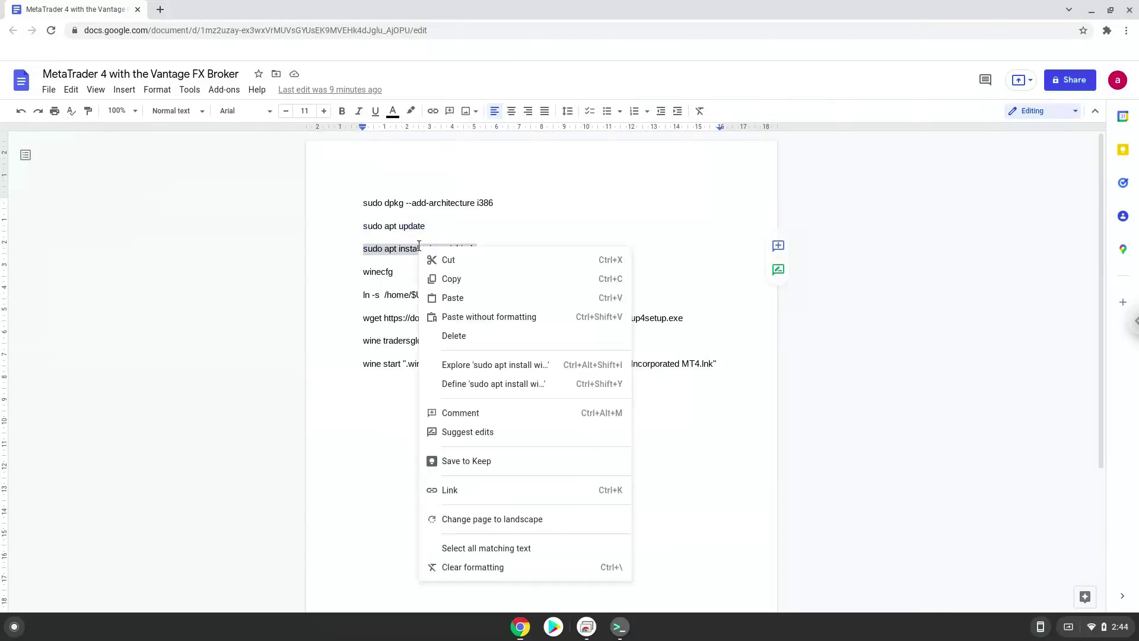
{"action": "left_click", "coordinate": [444, 279]}
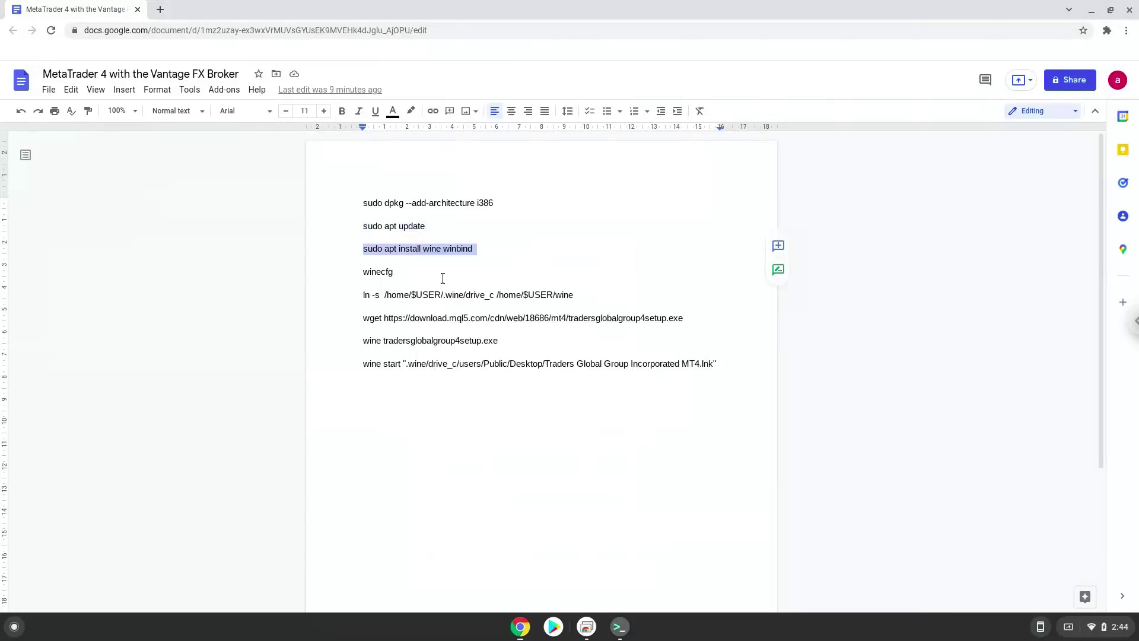
{"action": "left_click", "coordinate": [618, 630]}
{"action": "key", "text": "ctrl+shift+v"}
{"action": "key", "text": "Return"}
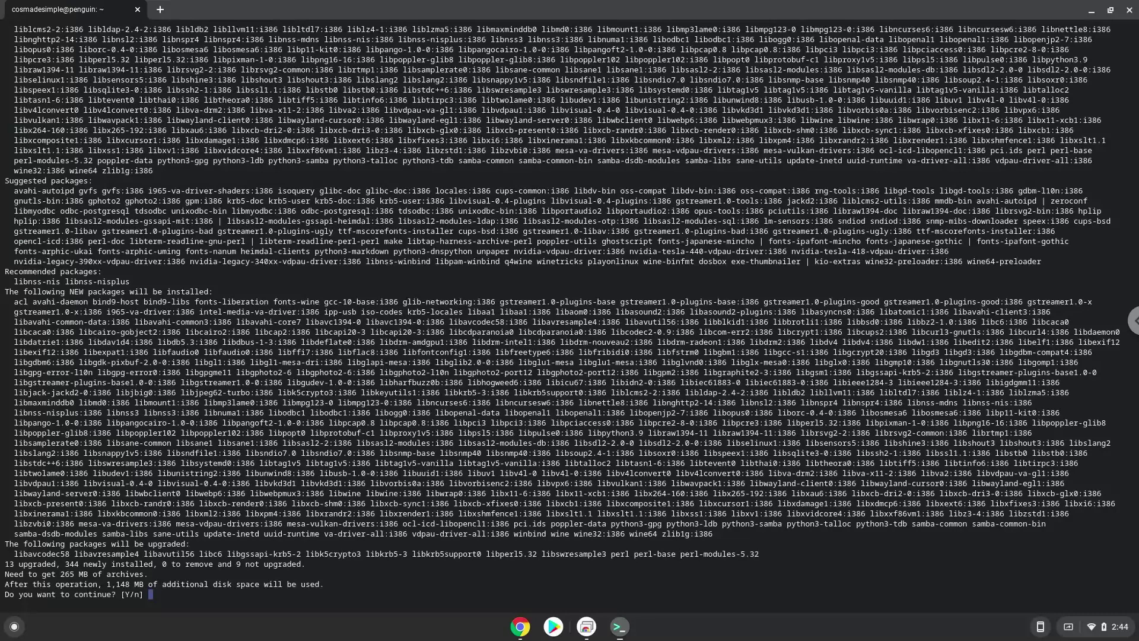
{"action": "key", "text": "Return"}
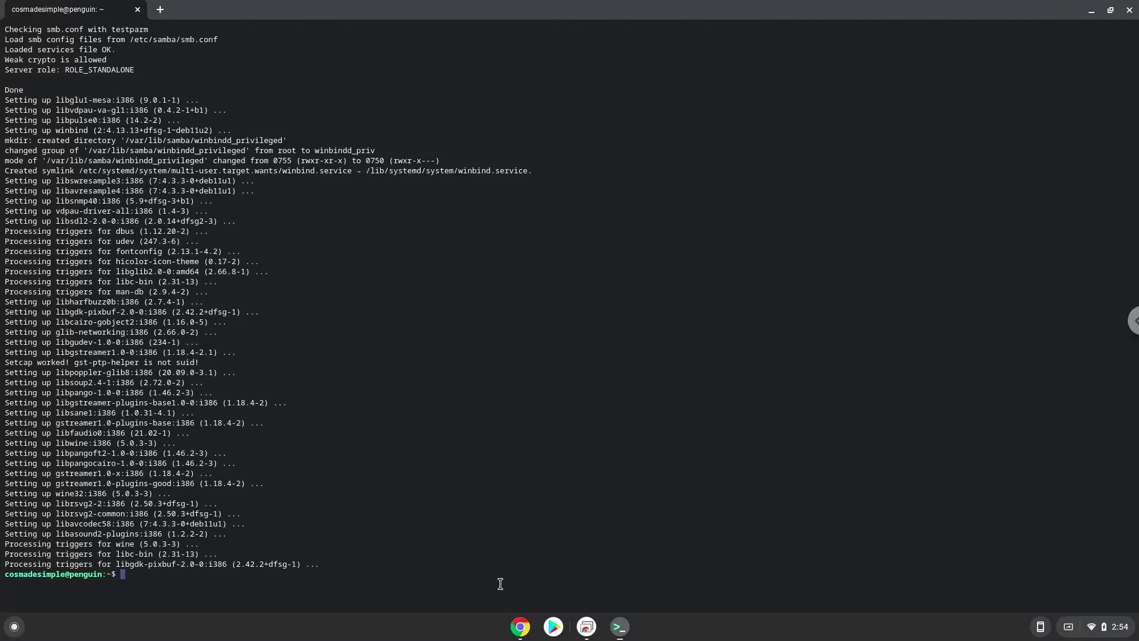
- Run winecfg in Terminal to create Wine's configuration, then close the Wine configuration window
{"action": "left_click", "coordinate": [513, 631]}
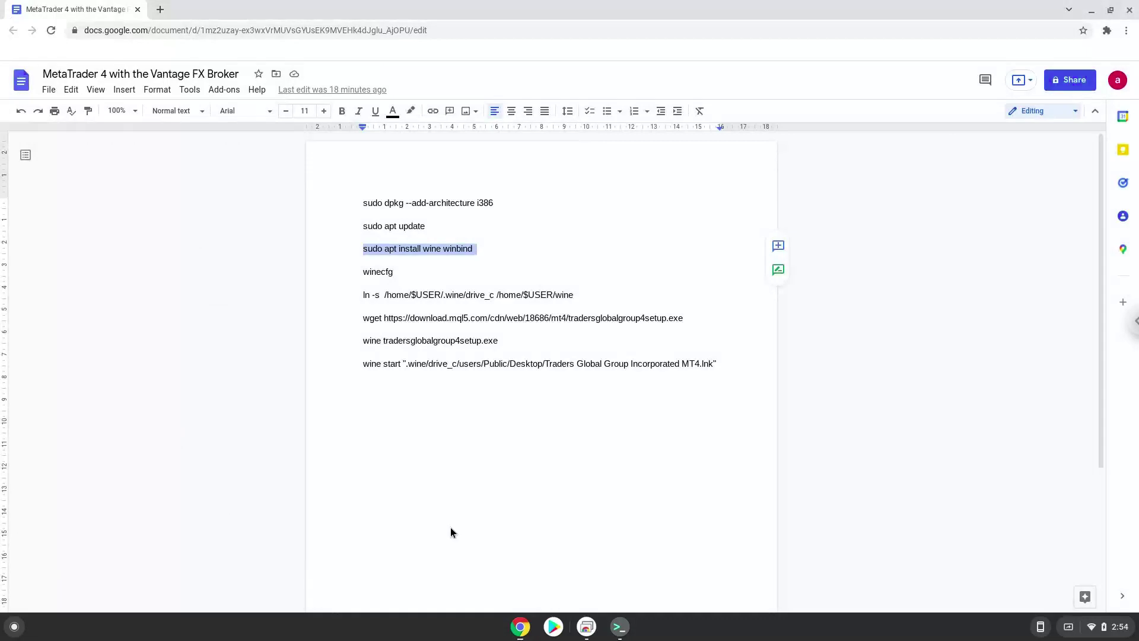
{"action": "double_click", "coordinate": [385, 273]}
{"action": "right_click", "coordinate": [386, 274]}
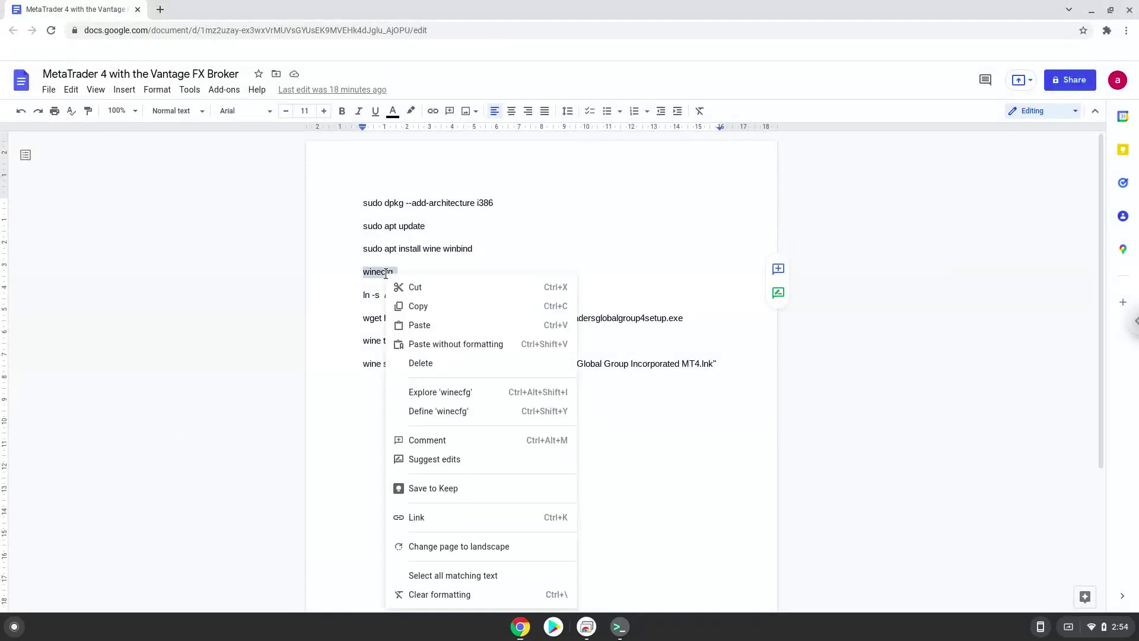
{"action": "left_click", "coordinate": [418, 306]}
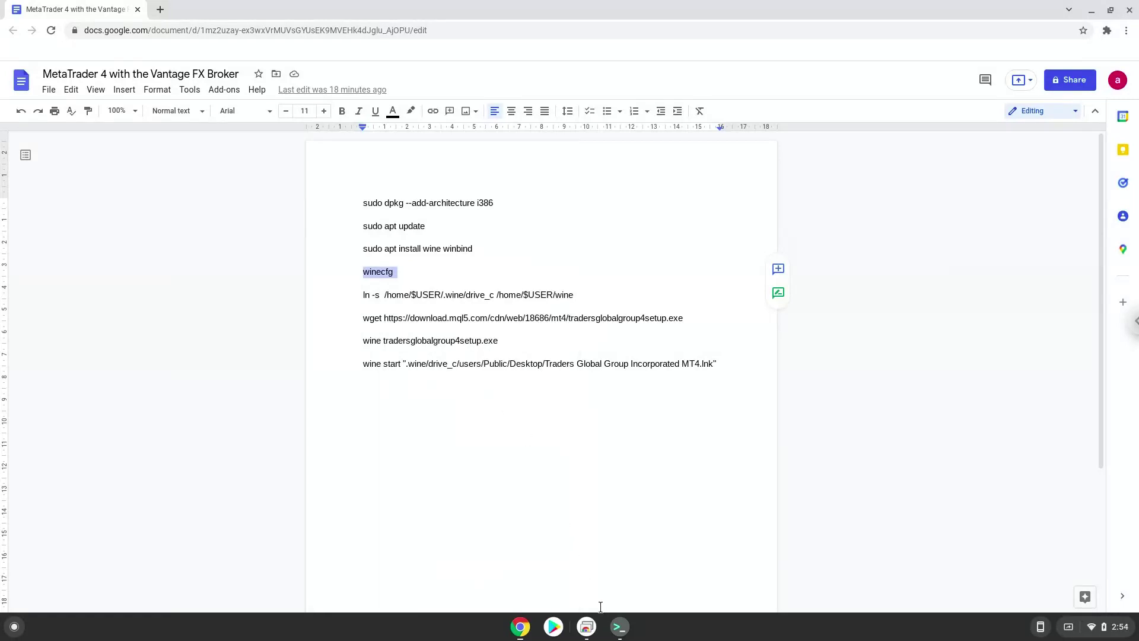
{"action": "left_click", "coordinate": [618, 626]}
{"action": "key", "text": "ctrl+shift+v"}
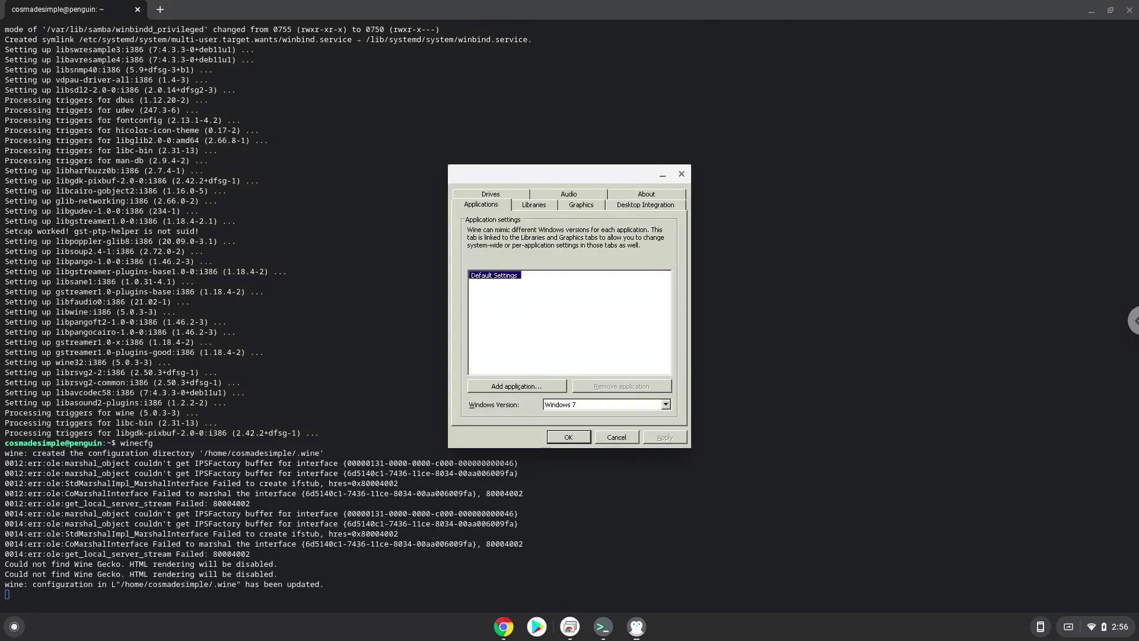
{"action": "left_click", "coordinate": [680, 174]}
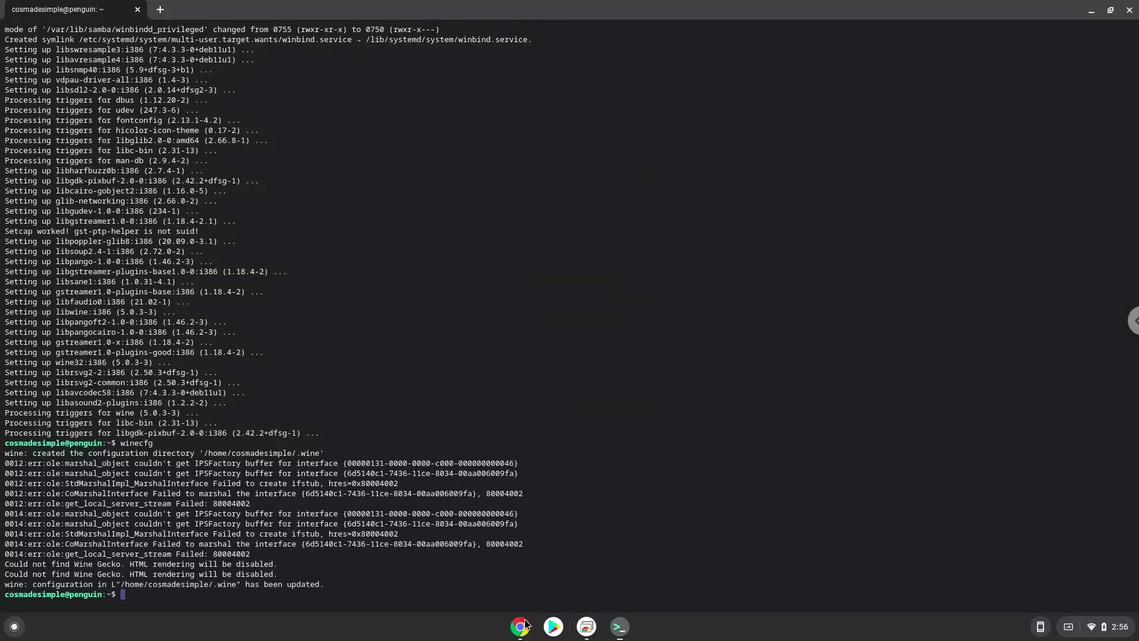
{"action": "left_click", "coordinate": [521, 627]}
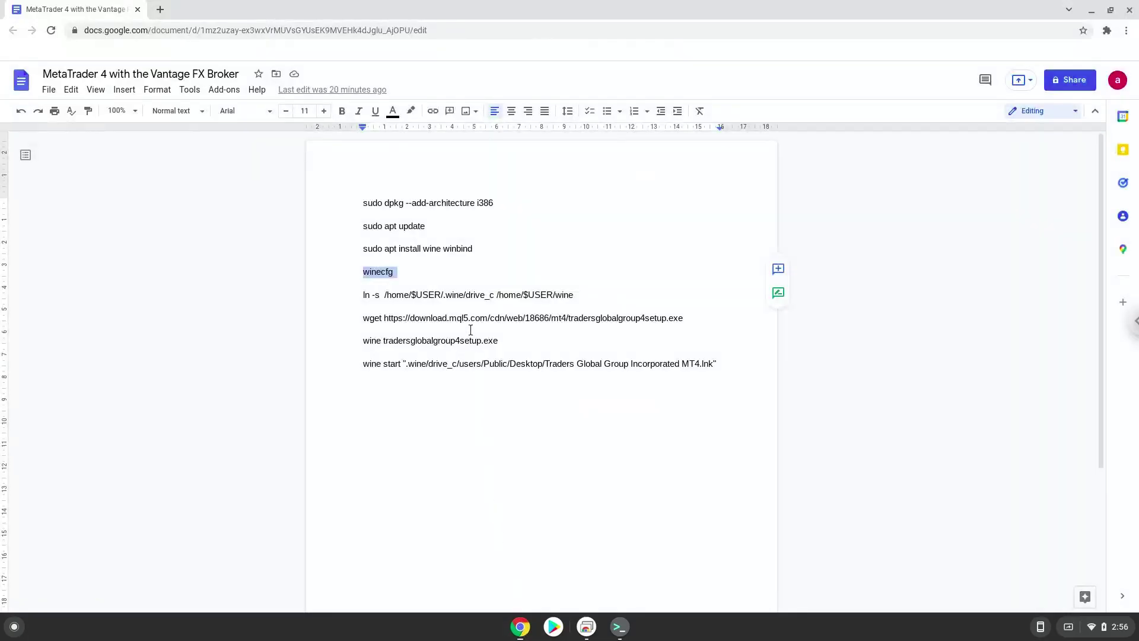
- Copy the ln -s line and run it in Terminal, linking drive_c to /home/$USER/wine
{"action": "triple_click", "coordinate": [464, 291]}
{"action": "right_click", "coordinate": [462, 292]}
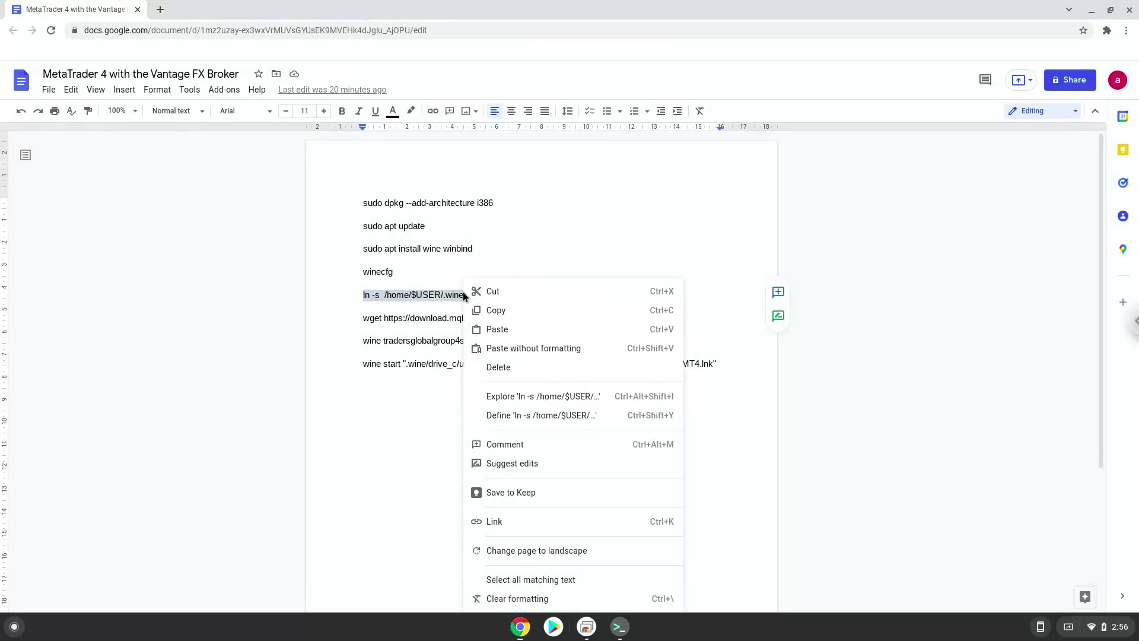
{"action": "left_click", "coordinate": [504, 315]}
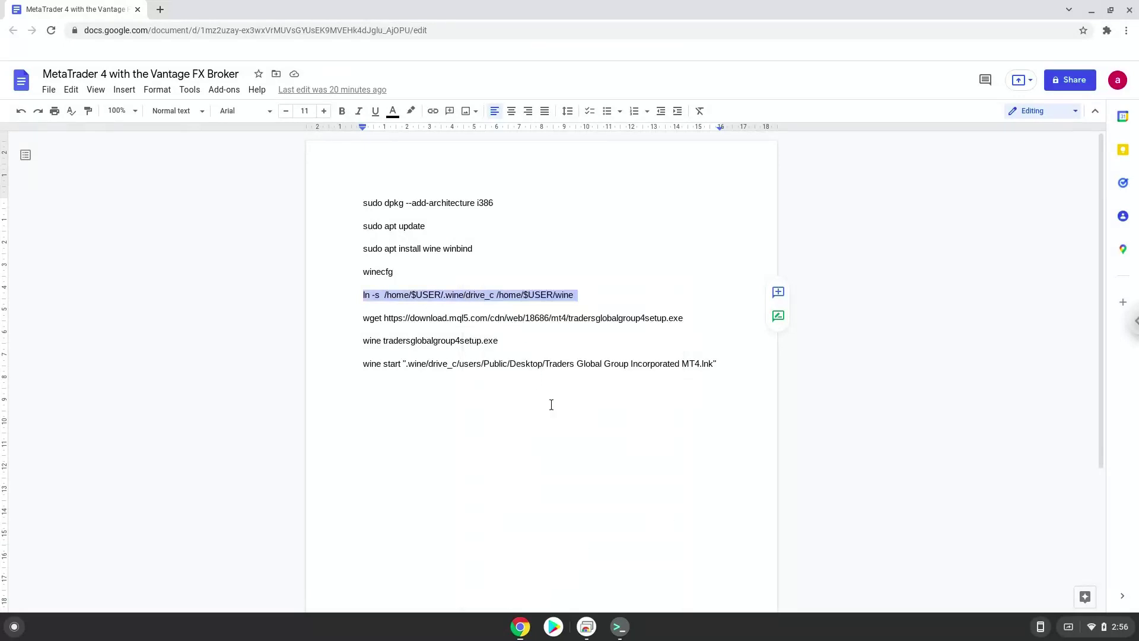
{"action": "left_click", "coordinate": [621, 633]}
{"action": "right_click", "coordinate": [542, 527]}
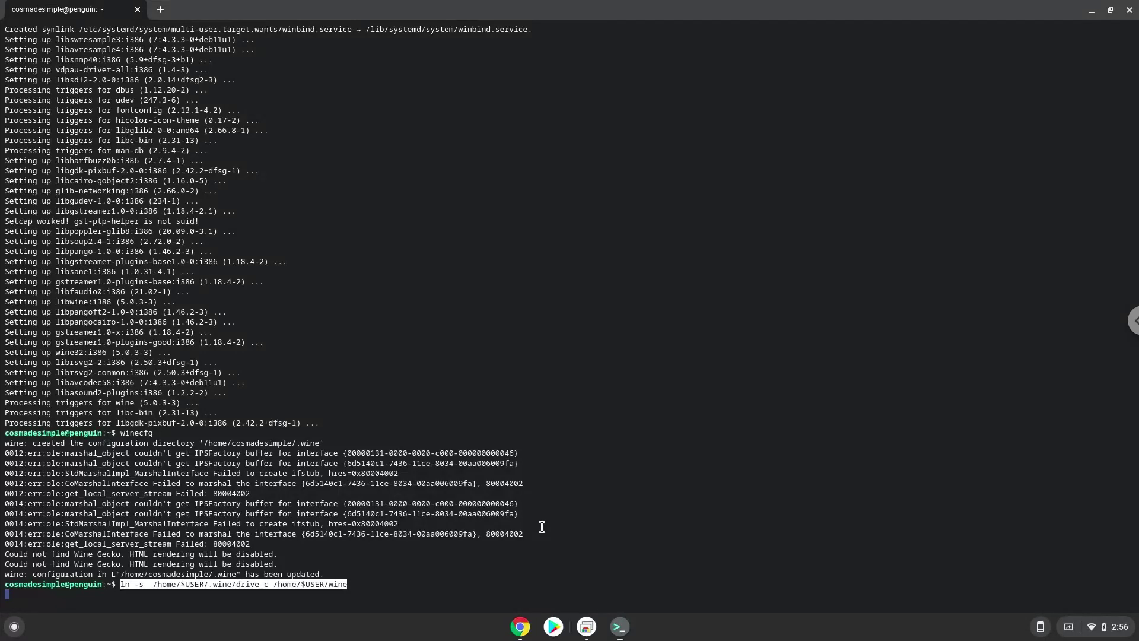
{"action": "key", "text": "Return"}
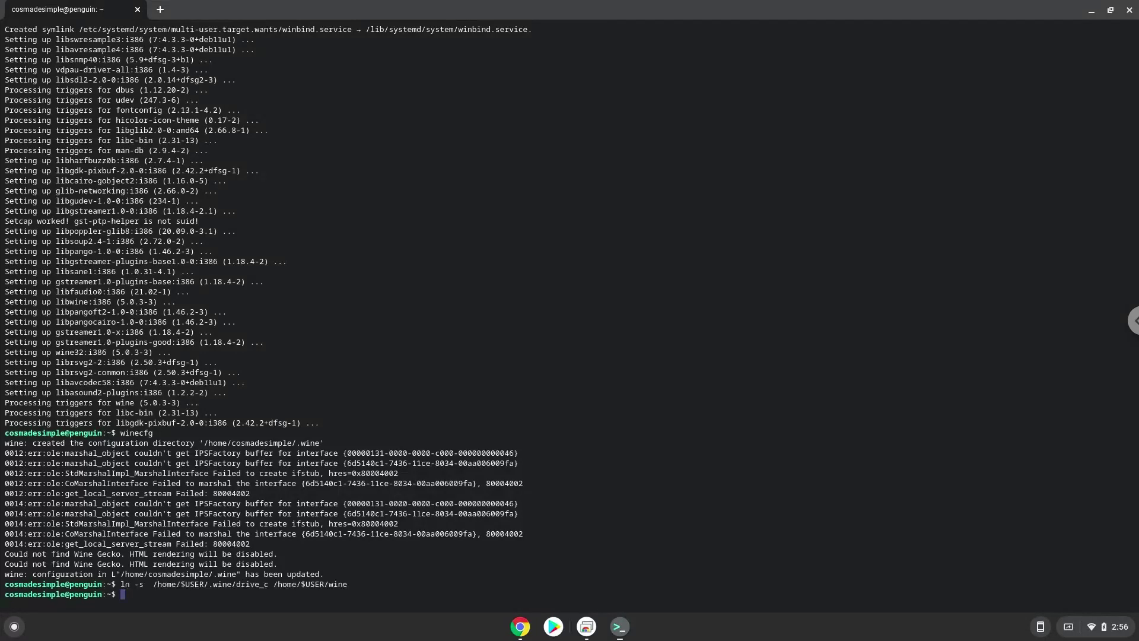
{"action": "left_click", "coordinate": [13, 627]}
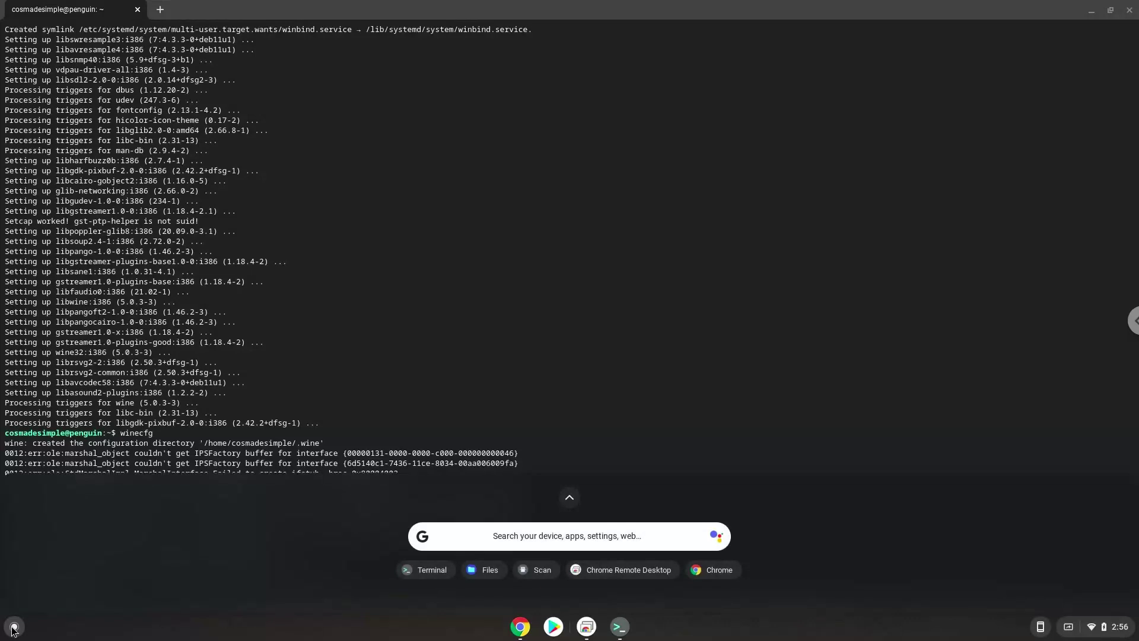
- In Files, open Linux files > wine to check its windows, users and Program Files folders, then close it
{"action": "left_click", "coordinate": [473, 571]}
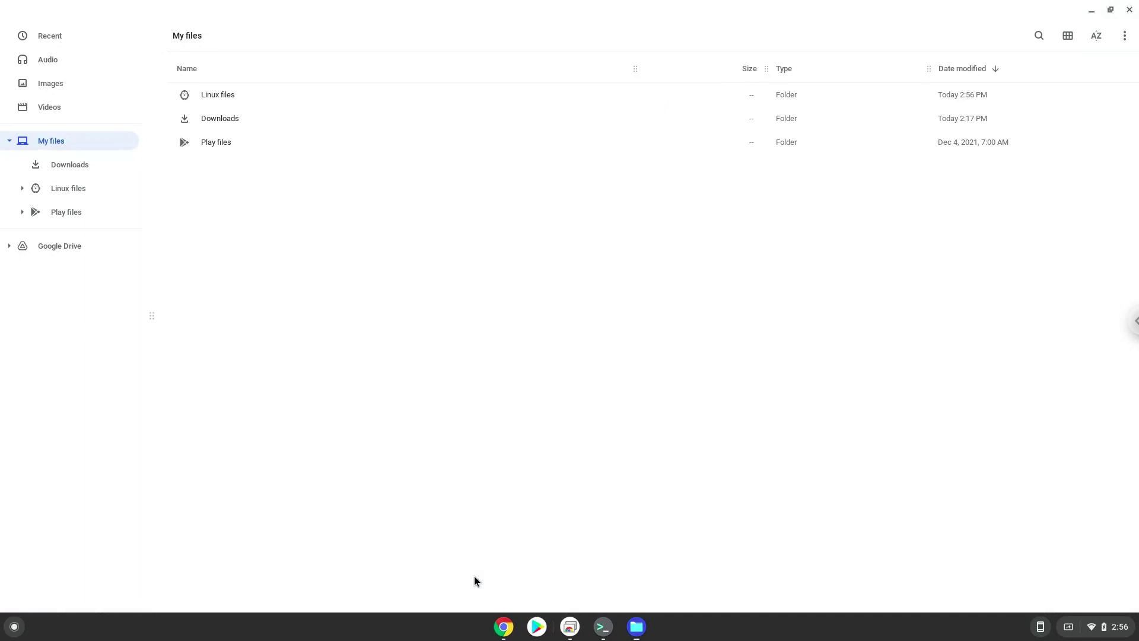
{"action": "left_click", "coordinate": [76, 191]}
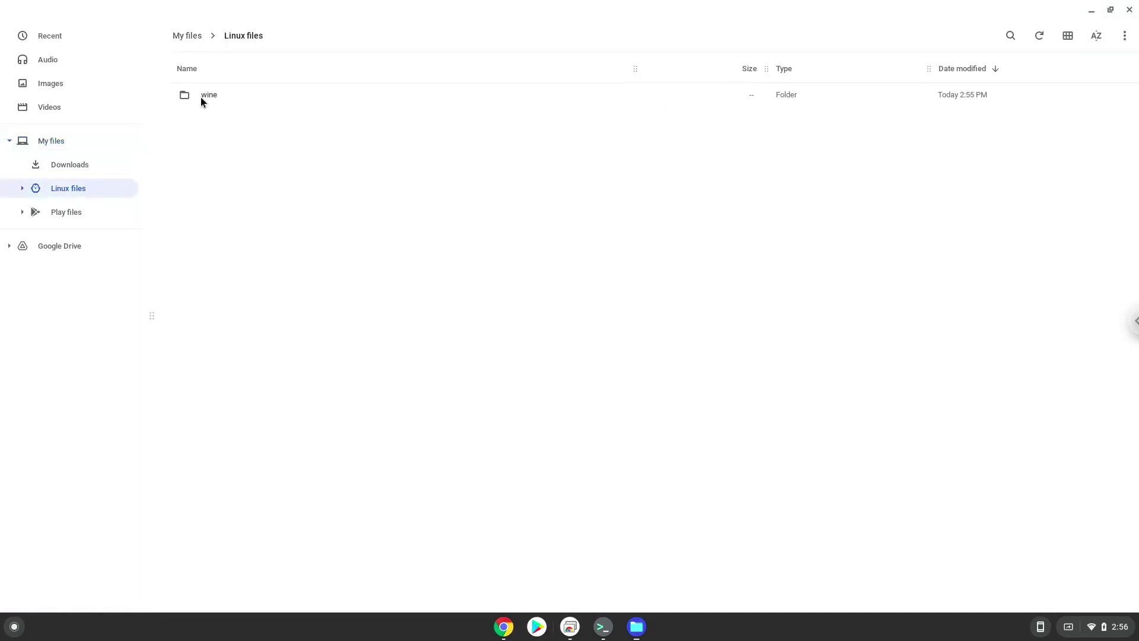
{"action": "double_click", "coordinate": [200, 97]}
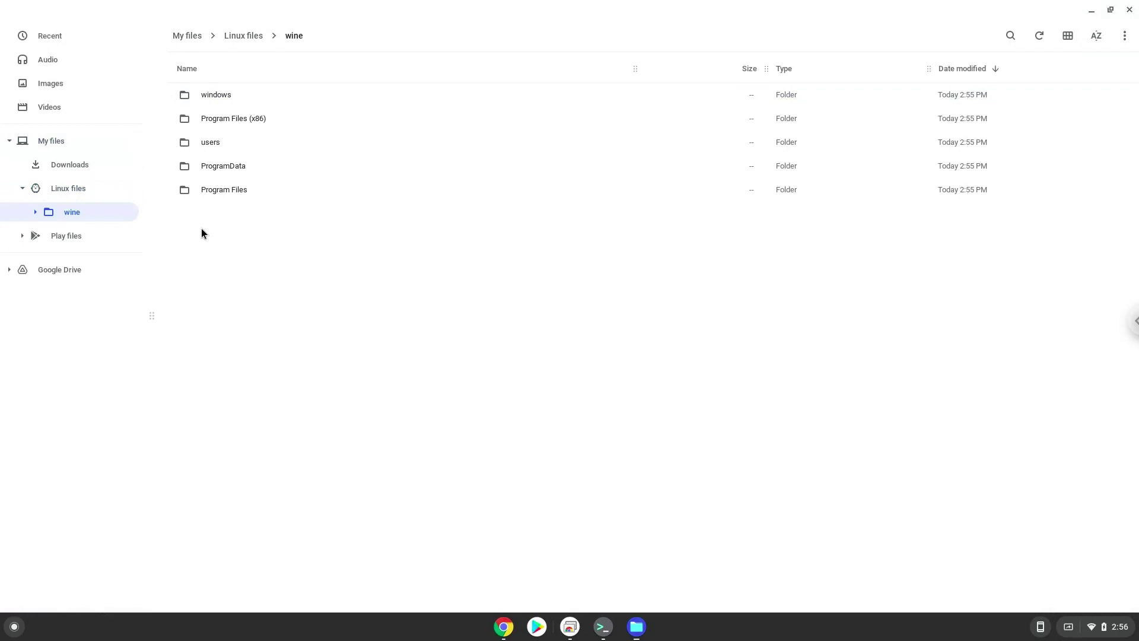
{"action": "left_click", "coordinate": [1129, 11]}
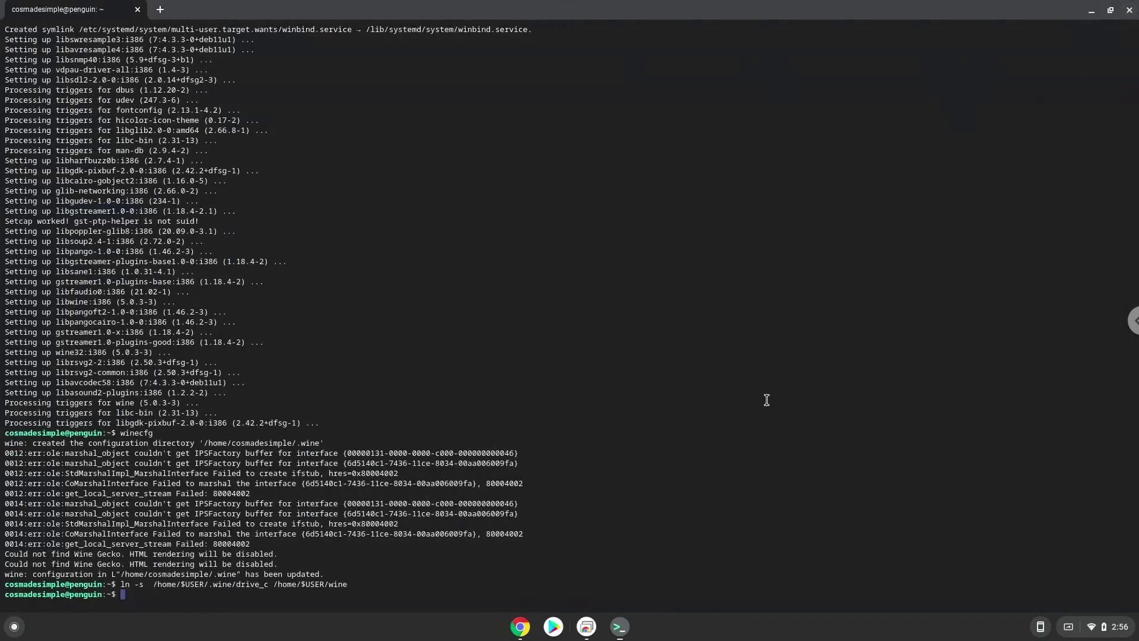
- Copy the wget line from the command doc and run it to download tradersglobalgroup4setup.exe (1.2M)
{"action": "left_click", "coordinate": [519, 626]}
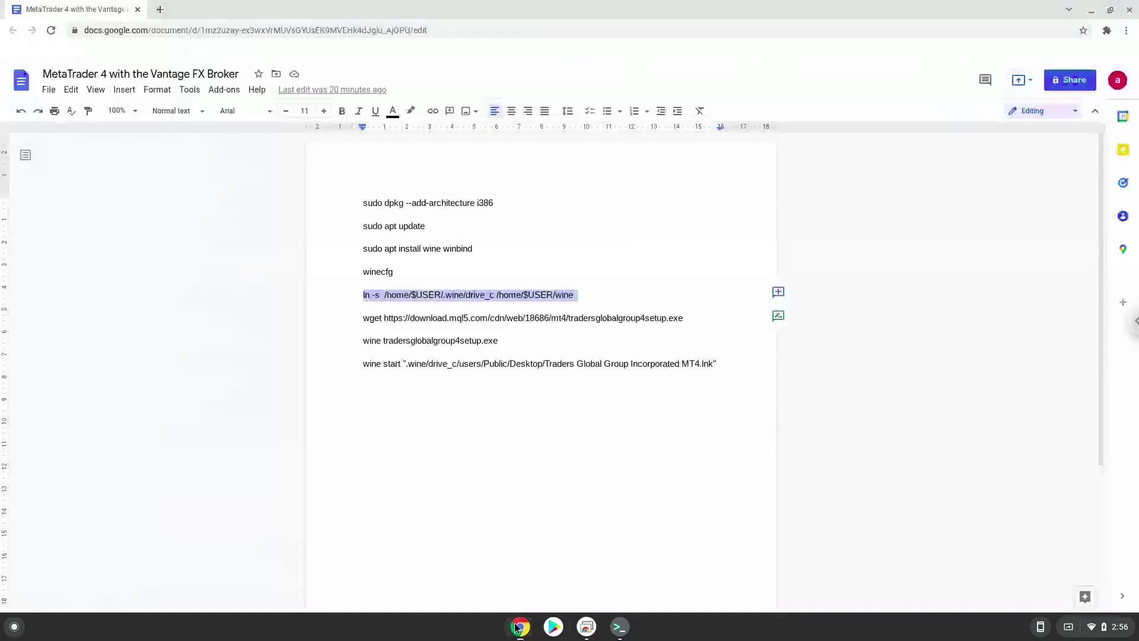
{"action": "triple_click", "coordinate": [461, 317]}
{"action": "right_click", "coordinate": [462, 318]}
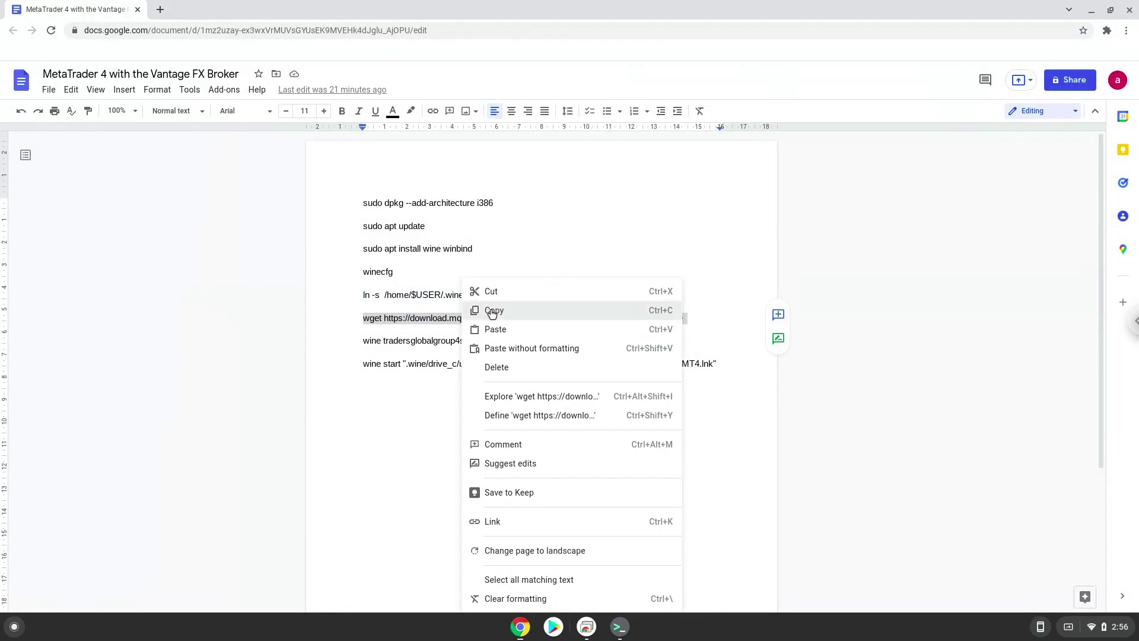
{"action": "left_click", "coordinate": [481, 311]}
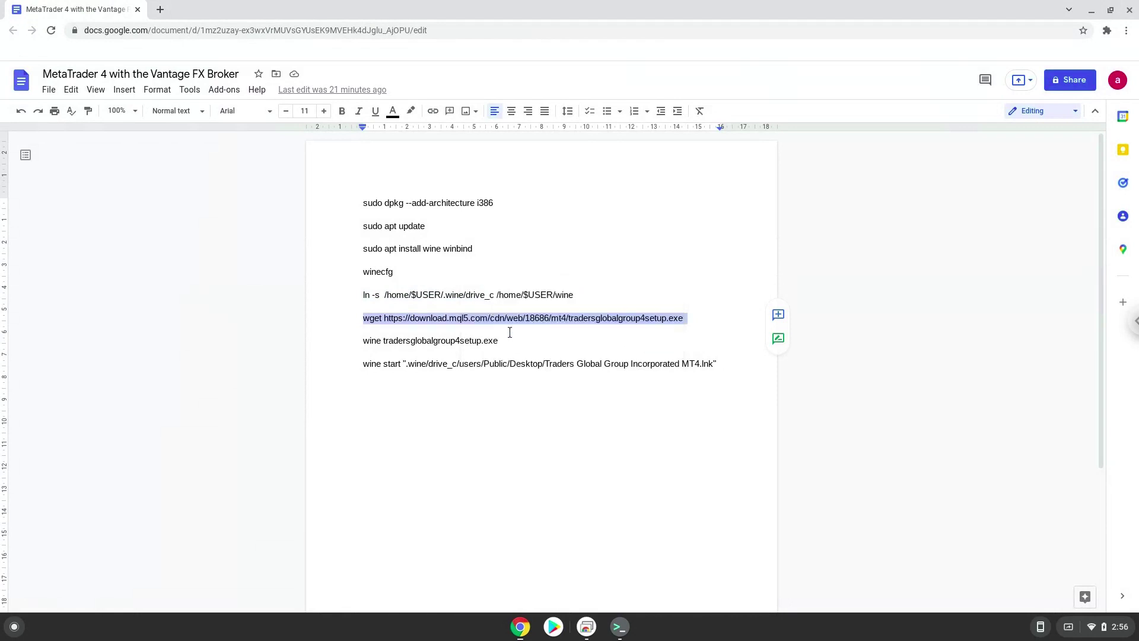
{"action": "left_click", "coordinate": [619, 626]}
{"action": "key", "text": "ctrl+shift+v"}
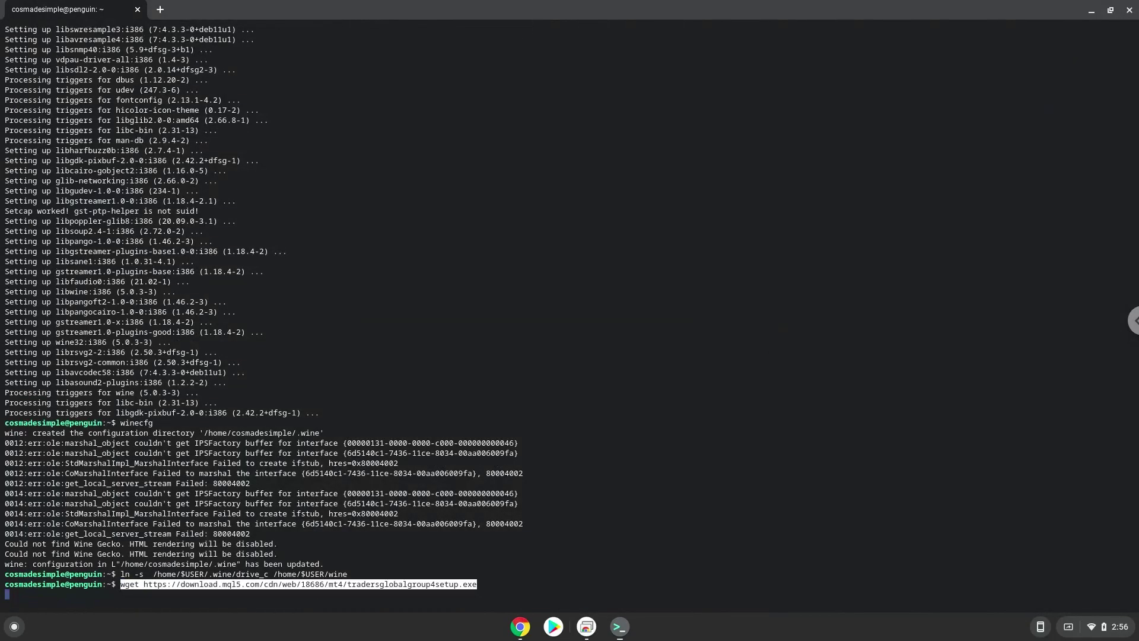
{"action": "key", "text": "Return"}
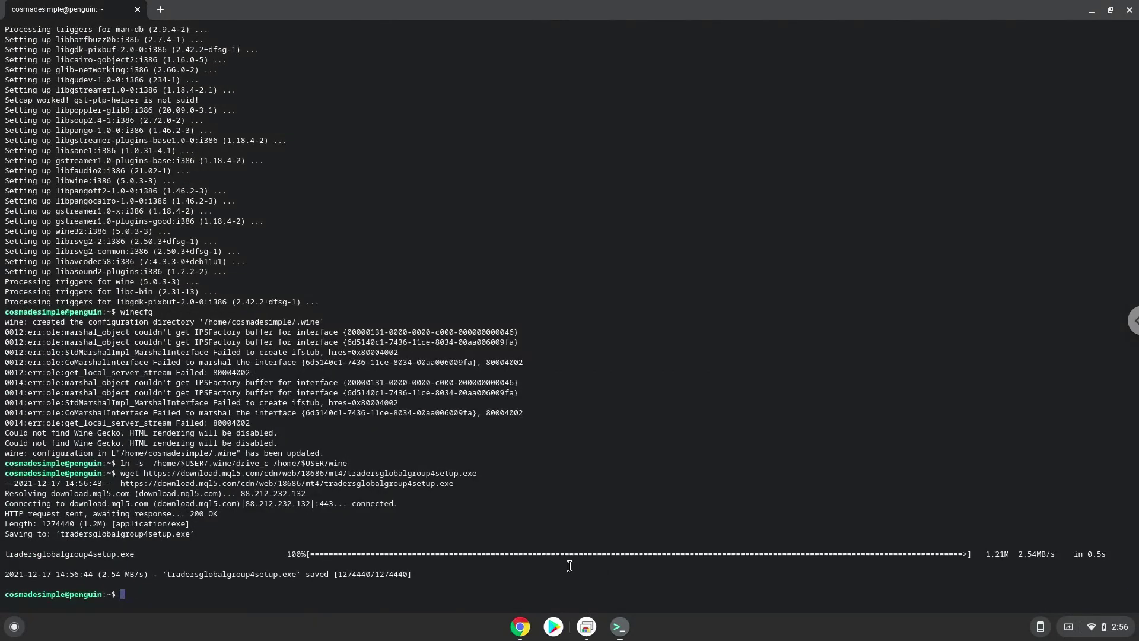
{"action": "left_click", "coordinate": [520, 628]}
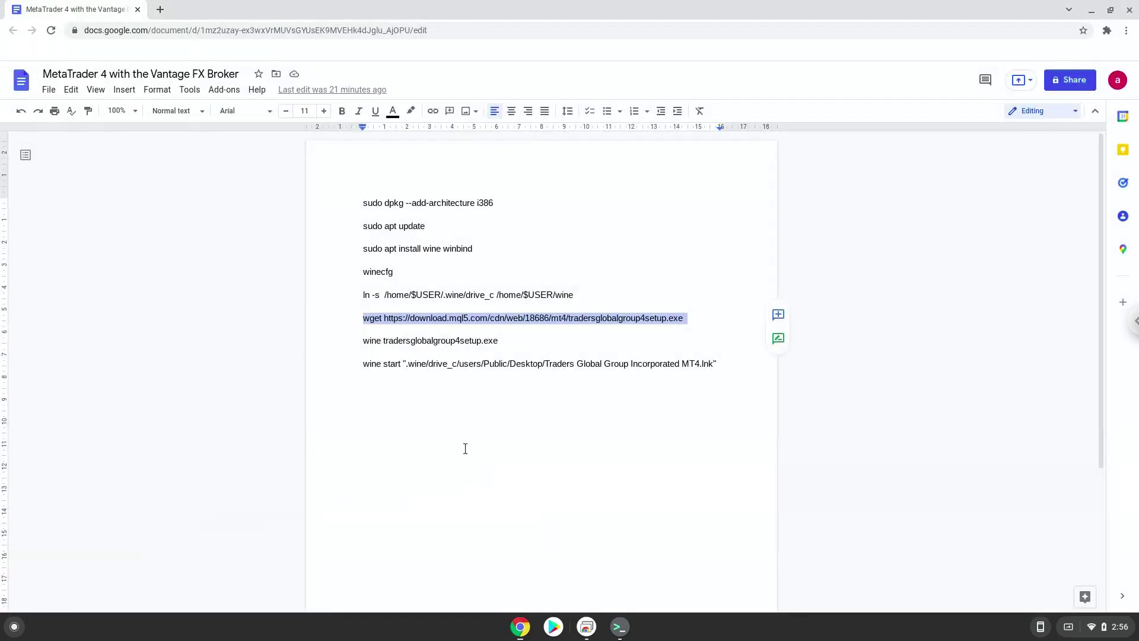
- Run 'wine tradersglobalgroup4setup.exe' in Terminal and accept the installer's licence to start installing
{"action": "triple_click", "coordinate": [442, 342]}
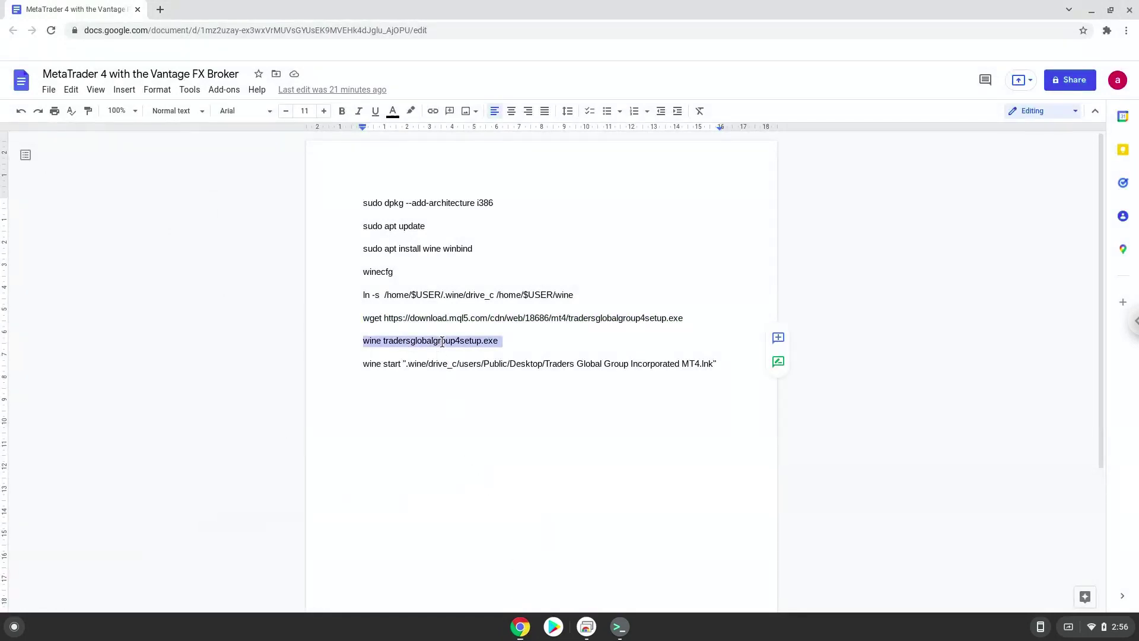
{"action": "right_click", "coordinate": [442, 342]}
{"action": "left_click", "coordinate": [485, 309]}
{"action": "left_click", "coordinate": [619, 626]}
{"action": "right_click", "coordinate": [584, 530]}
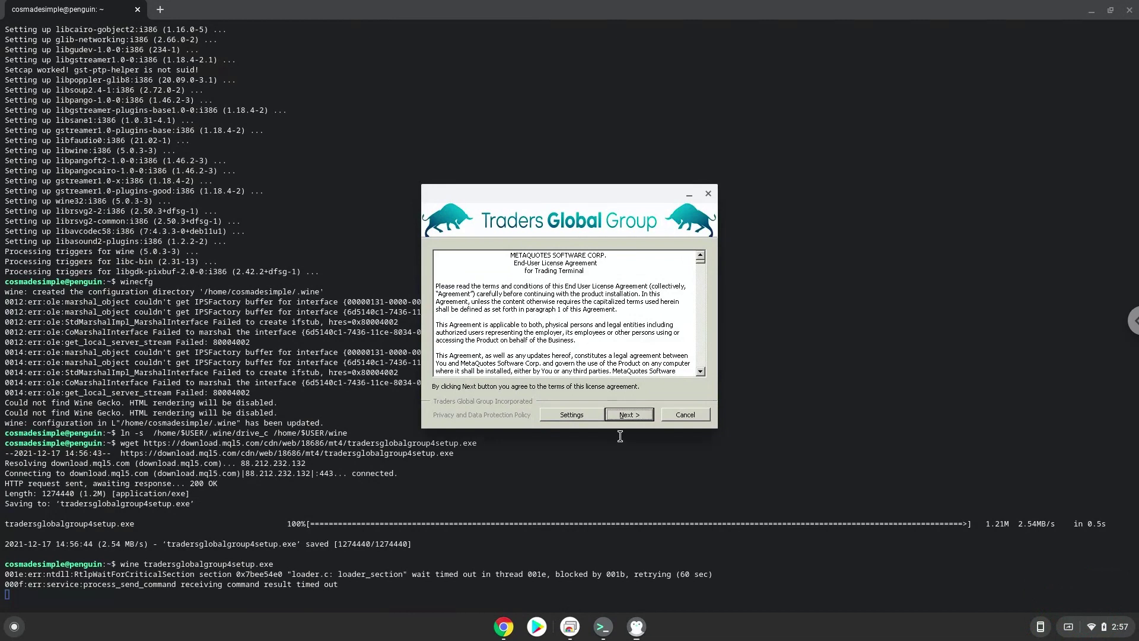
{"action": "left_click", "coordinate": [623, 415]}
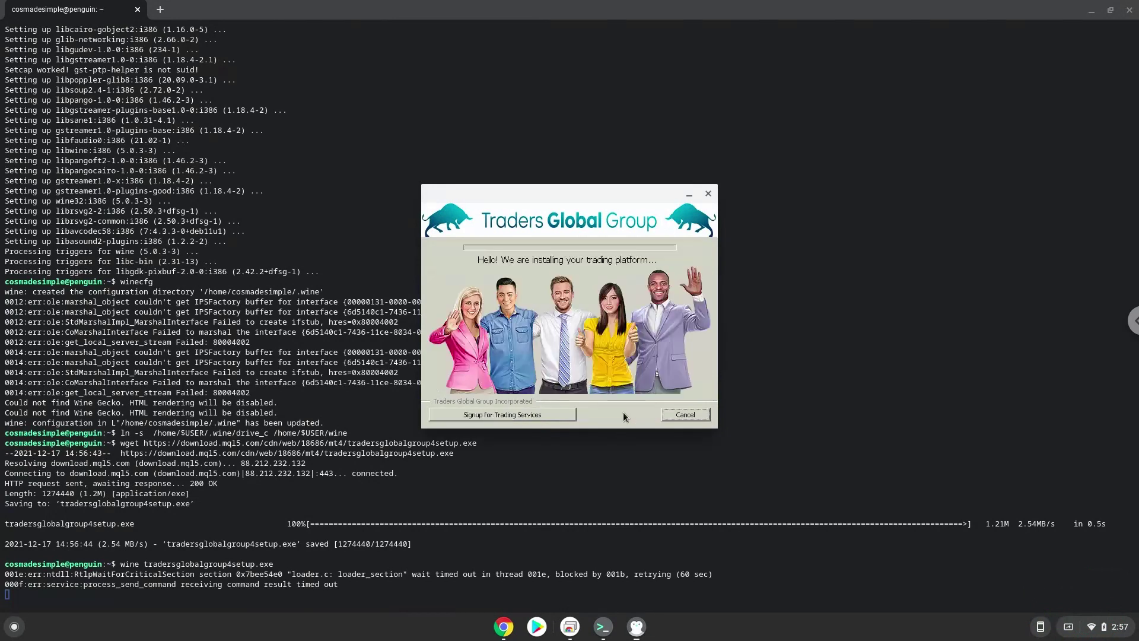